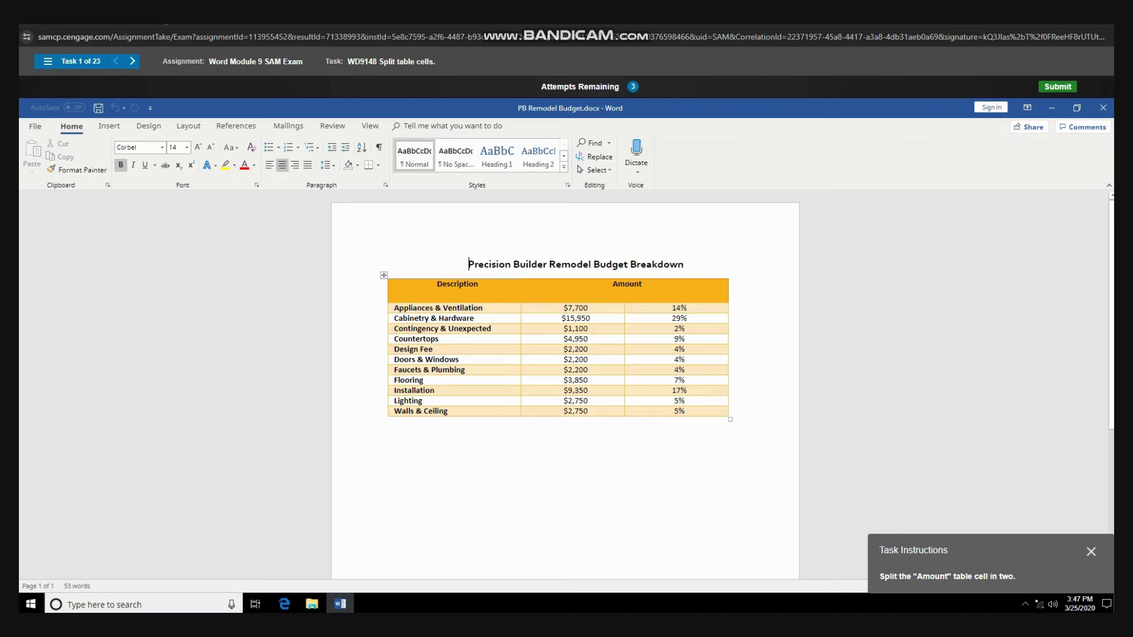
# - Split the Amount header cell into 2 columns and 1 row
pyautogui.click(626, 284)
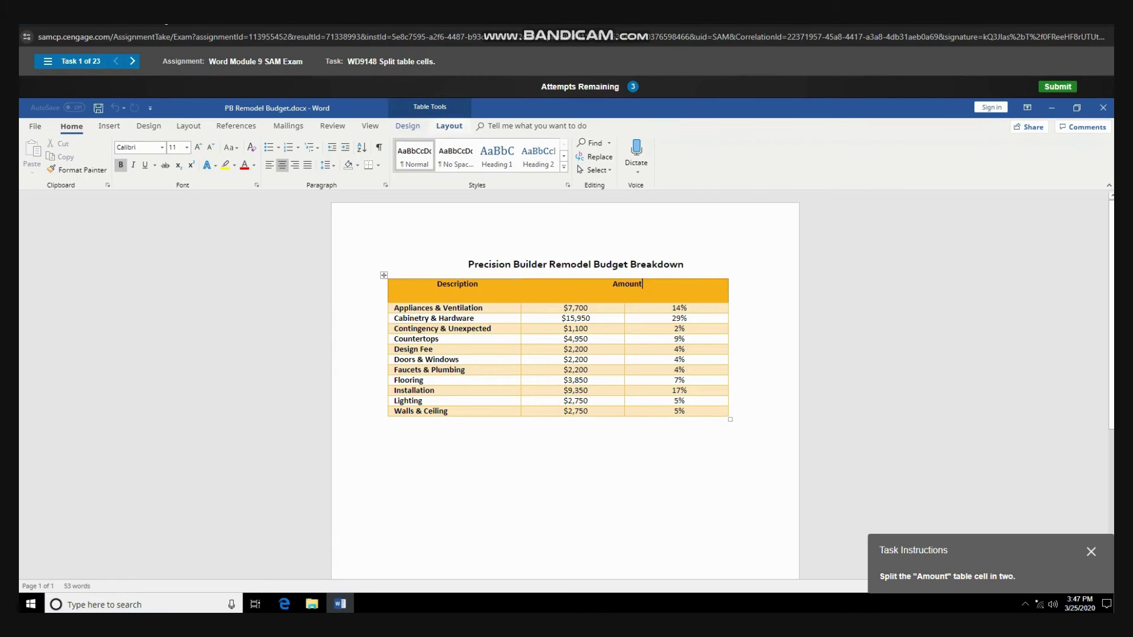
pyautogui.click(449, 125)
pyautogui.click(293, 156)
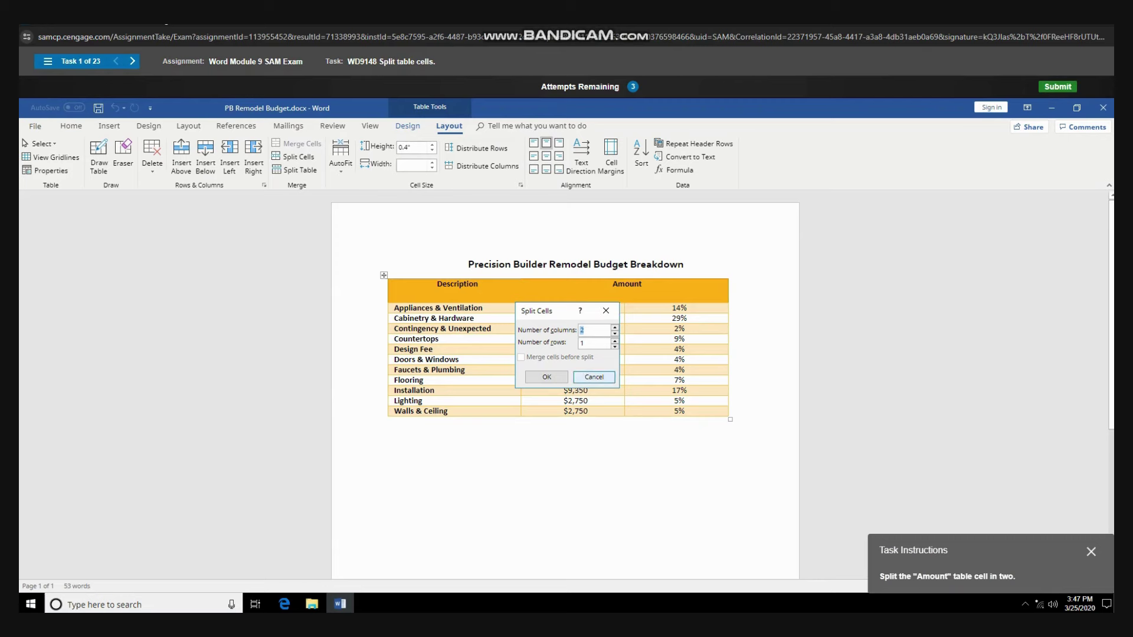
pyautogui.click(546, 377)
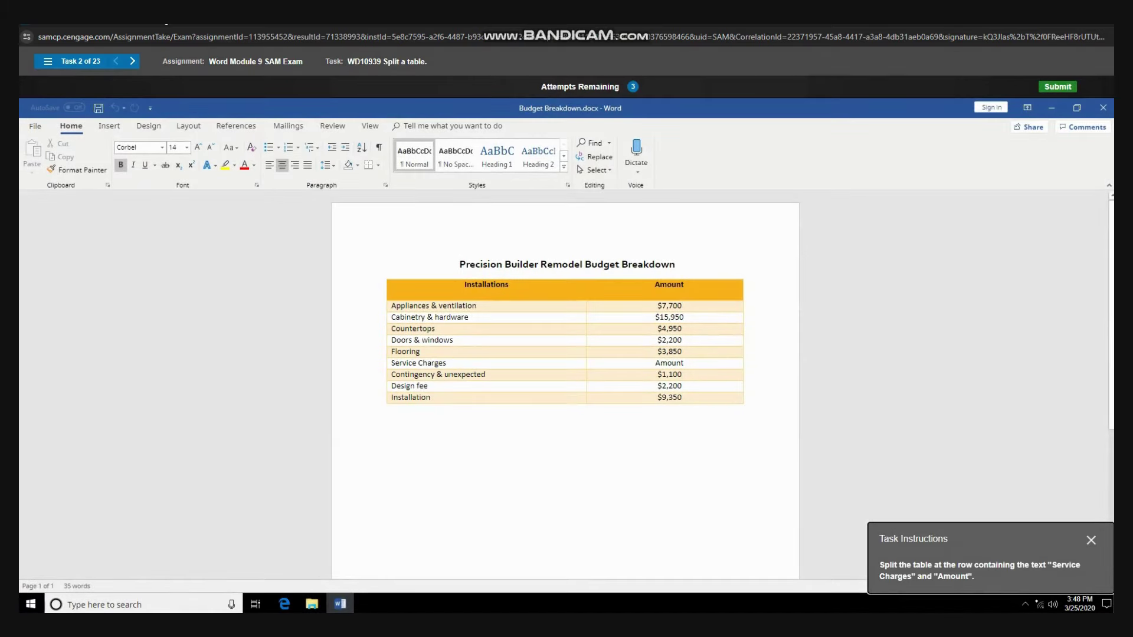
# - Select the Service Charges row and split the table there into two tables
pyautogui.moveTo(413, 363); pyautogui.dragTo(673, 364)
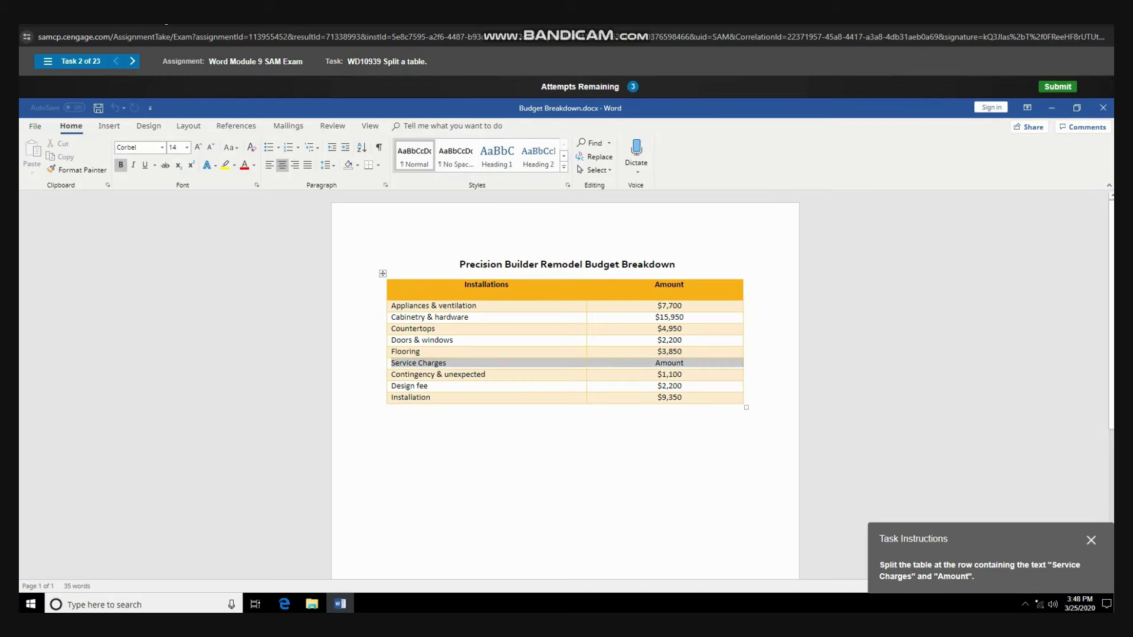
pyautogui.click(449, 125)
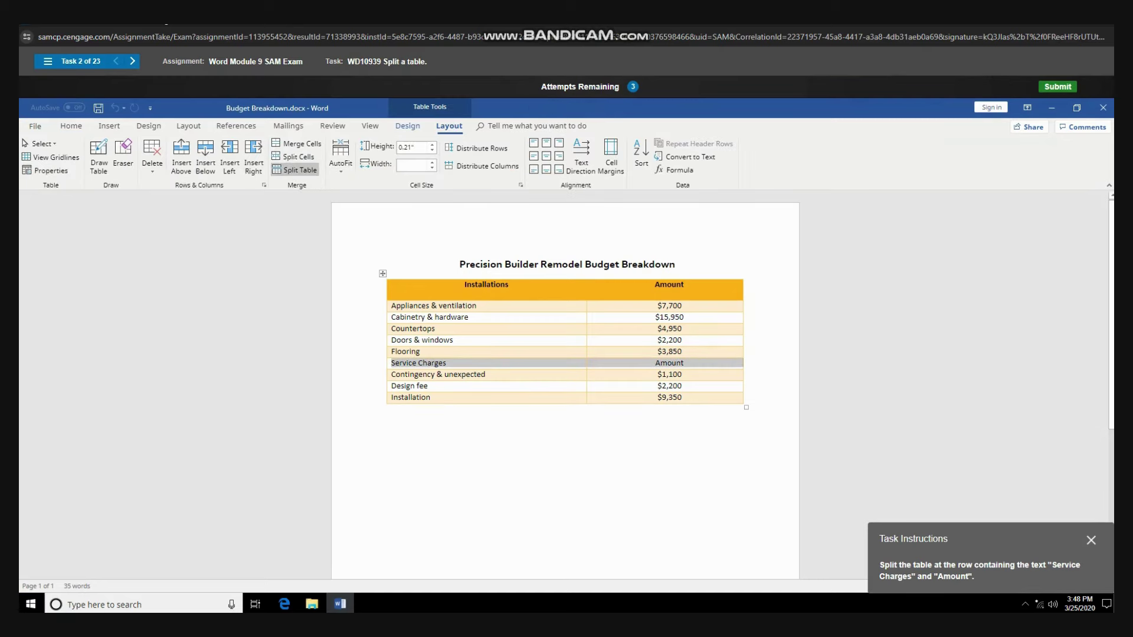
pyautogui.click(295, 170)
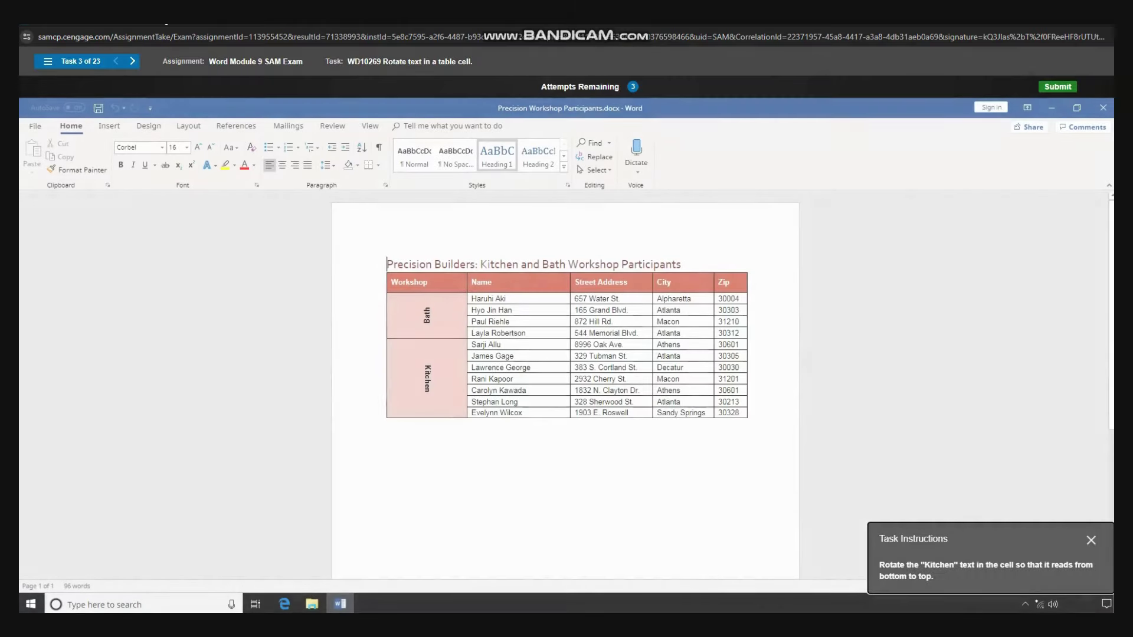
# - Rotate the Kitchen cell text to read bottom to top
pyautogui.doubleClick(427, 378)
pyautogui.click(449, 125)
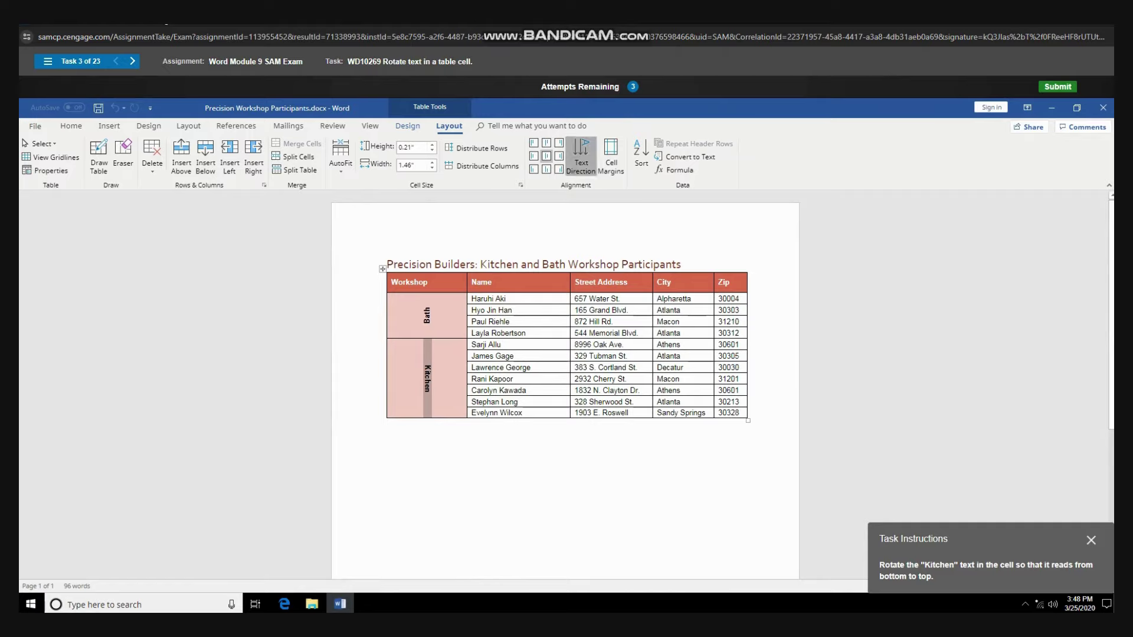
pyautogui.click(581, 154)
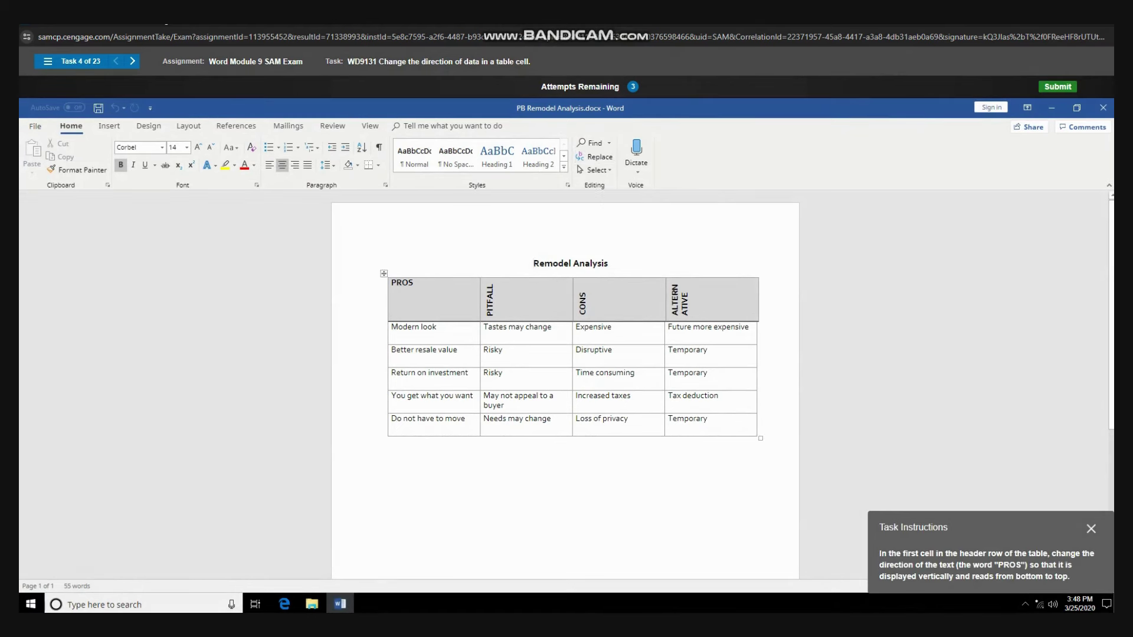
# - Change the PROS header text direction until it reads bottom to top
pyautogui.click(390, 284)
pyautogui.click(449, 126)
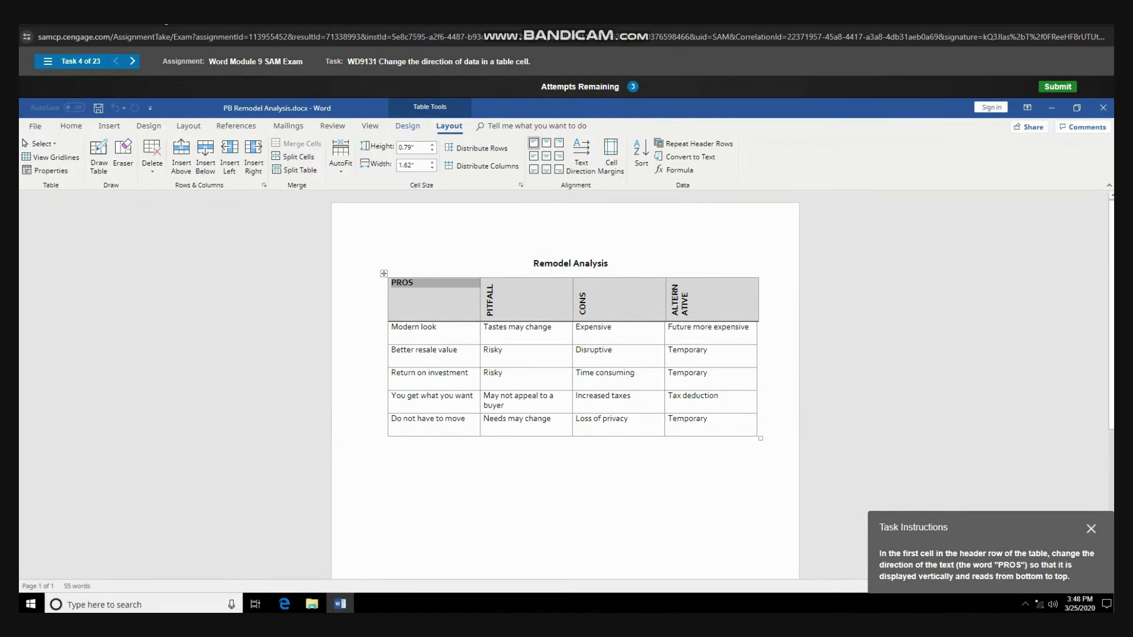
pyautogui.click(581, 154)
pyautogui.click(581, 155)
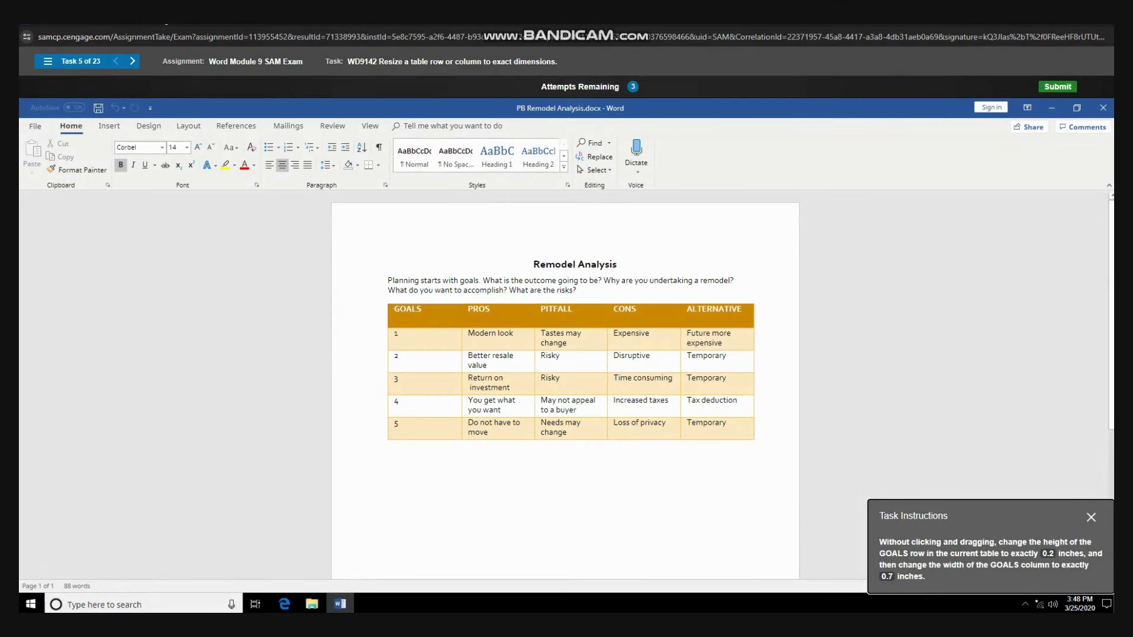
# - Give the GOALS cell a 0.2" row height and a 0.7" column width
pyautogui.click(400, 308)
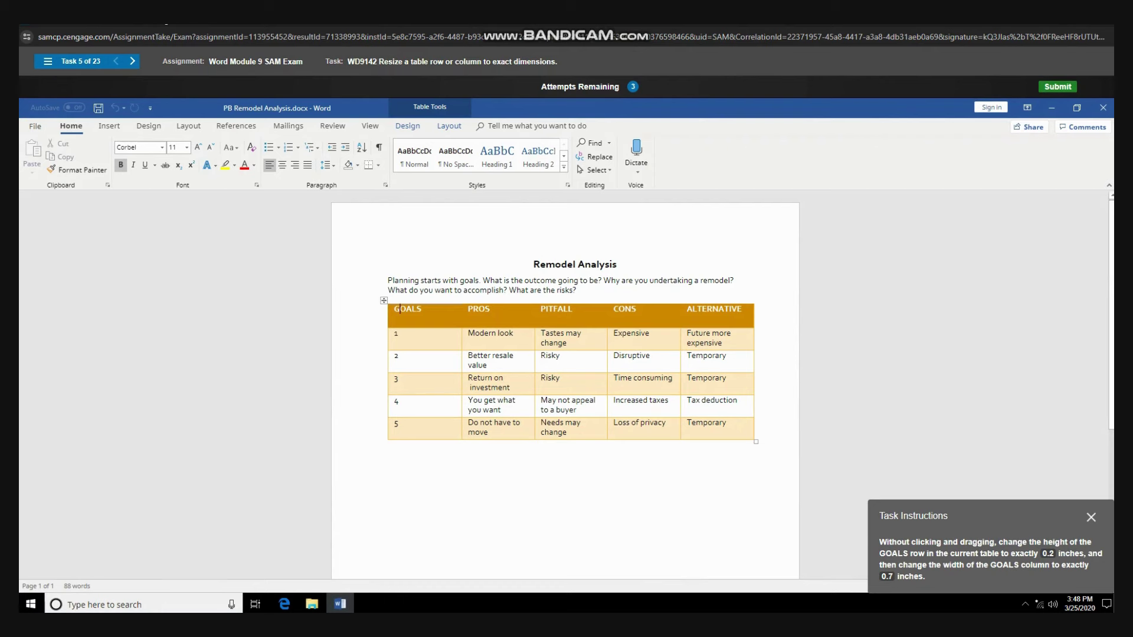
pyautogui.click(449, 126)
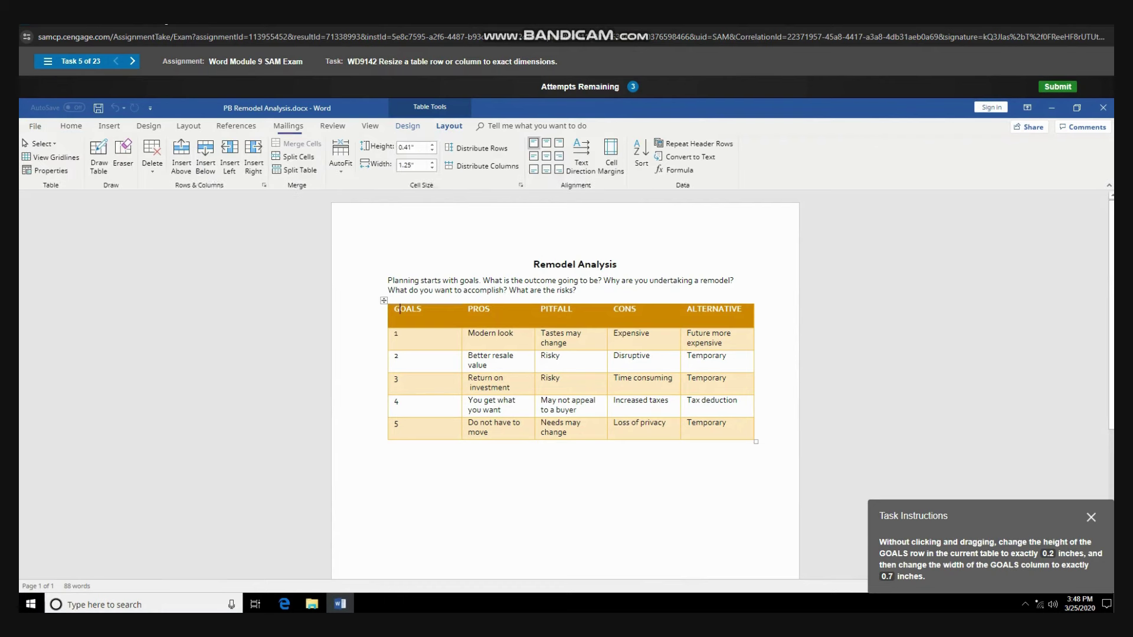
pyautogui.click(412, 147)
pyautogui.write('0.2')
pyautogui.press('Tab')
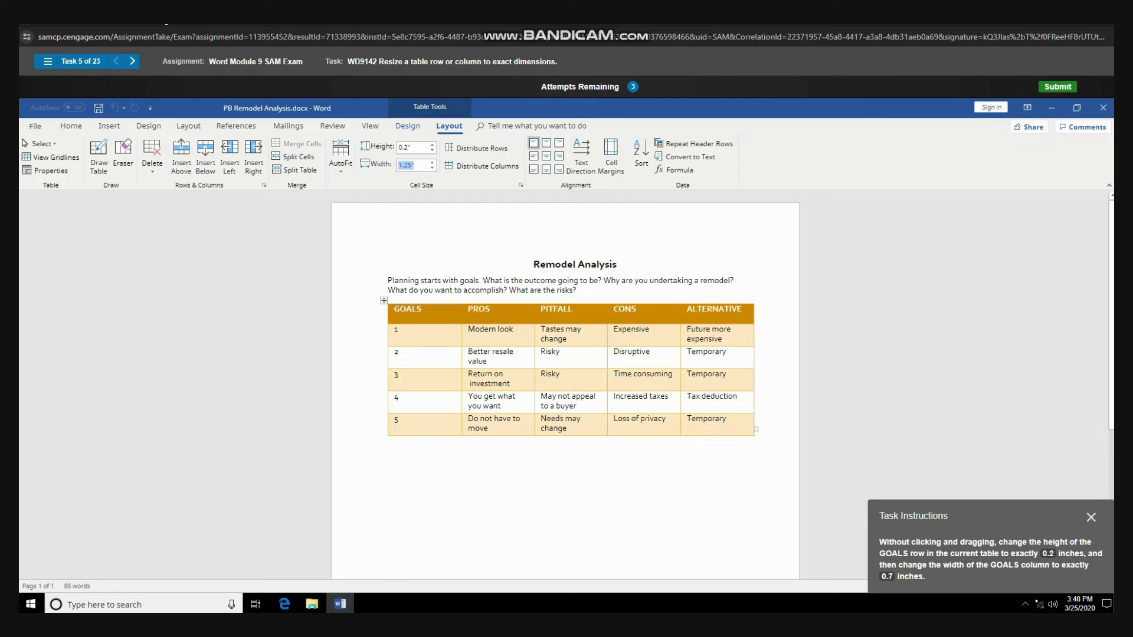
pyautogui.write('0.7')
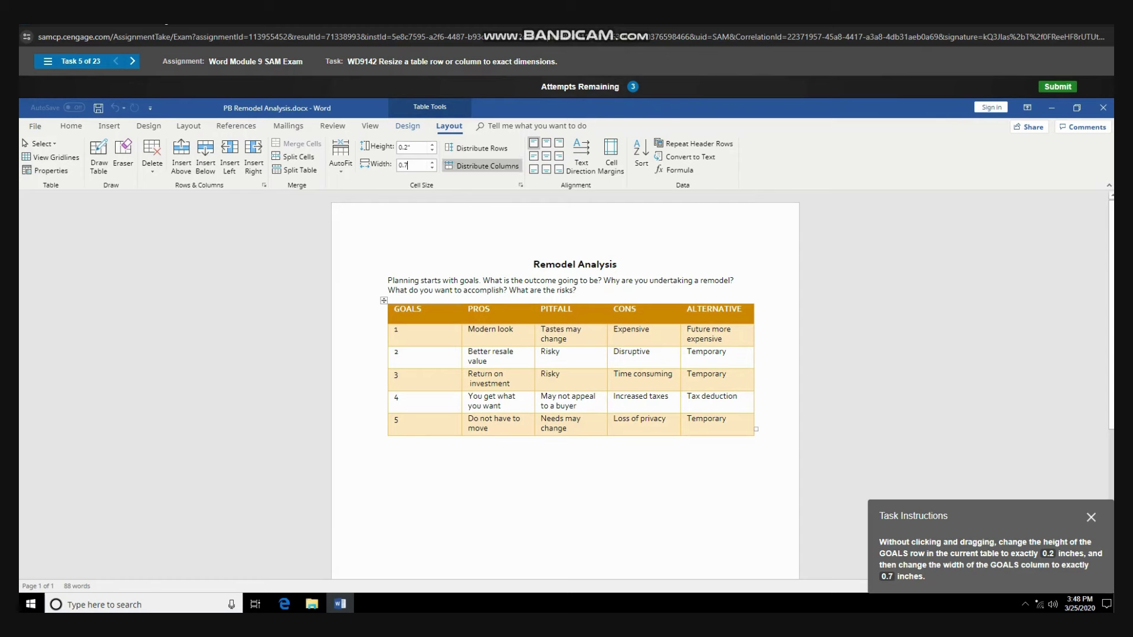
pyautogui.press('Return')
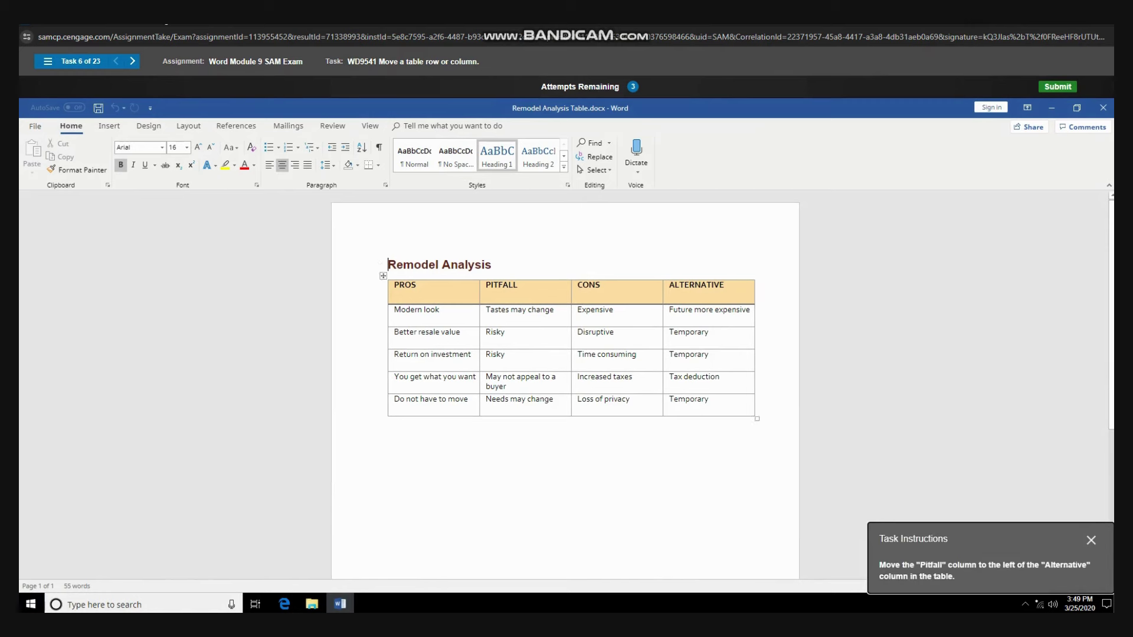
# - Move the PITFALL column before ALTERNATIVE using F2, retrying after the first failed attempt
pyautogui.click(524, 279)
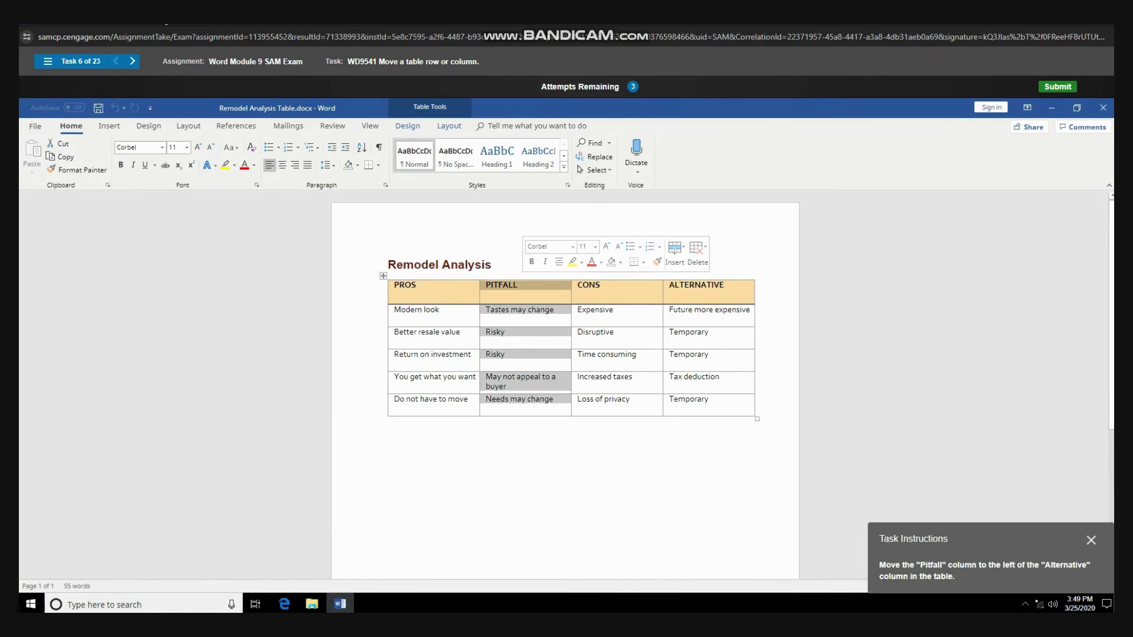
pyautogui.press('F2')
pyautogui.press('Return')
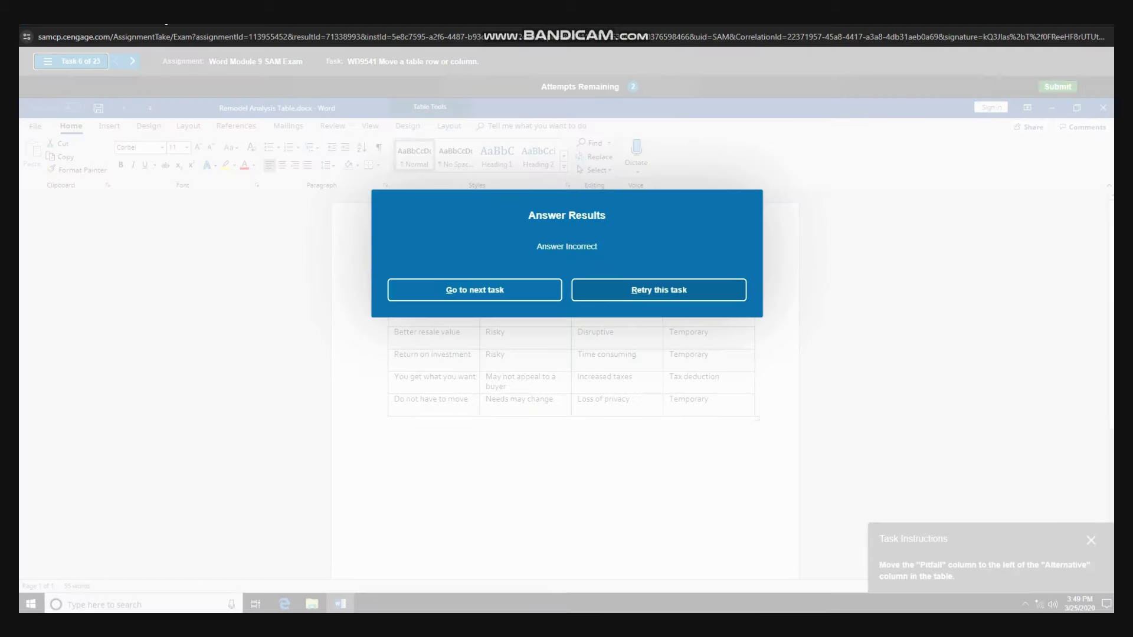
pyautogui.click(657, 288)
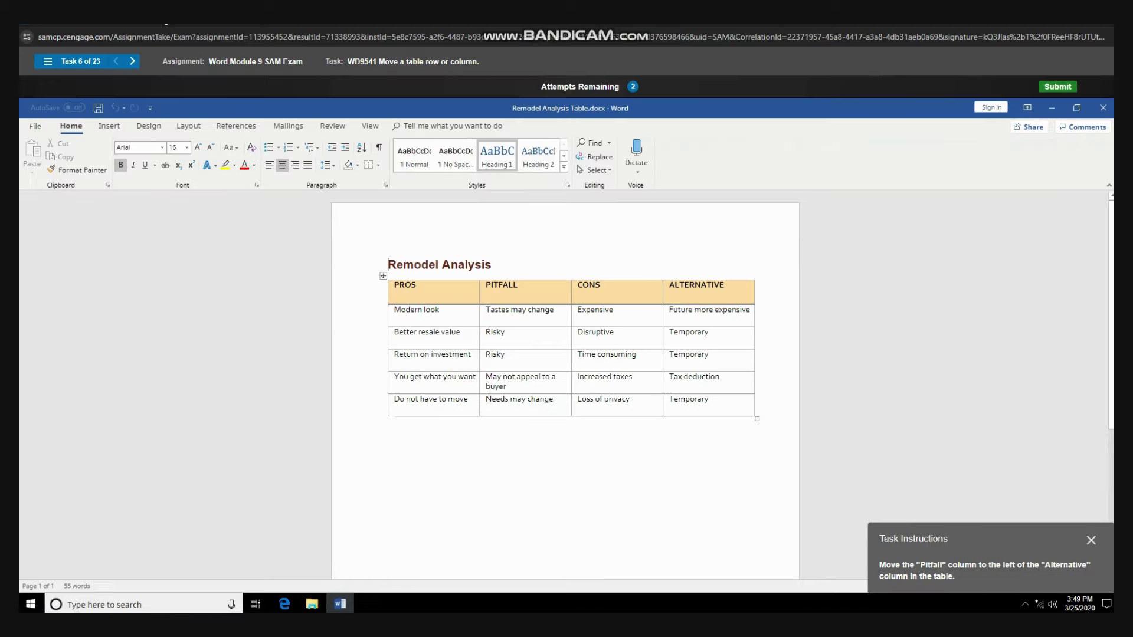
pyautogui.click(525, 279)
pyautogui.press('F2')
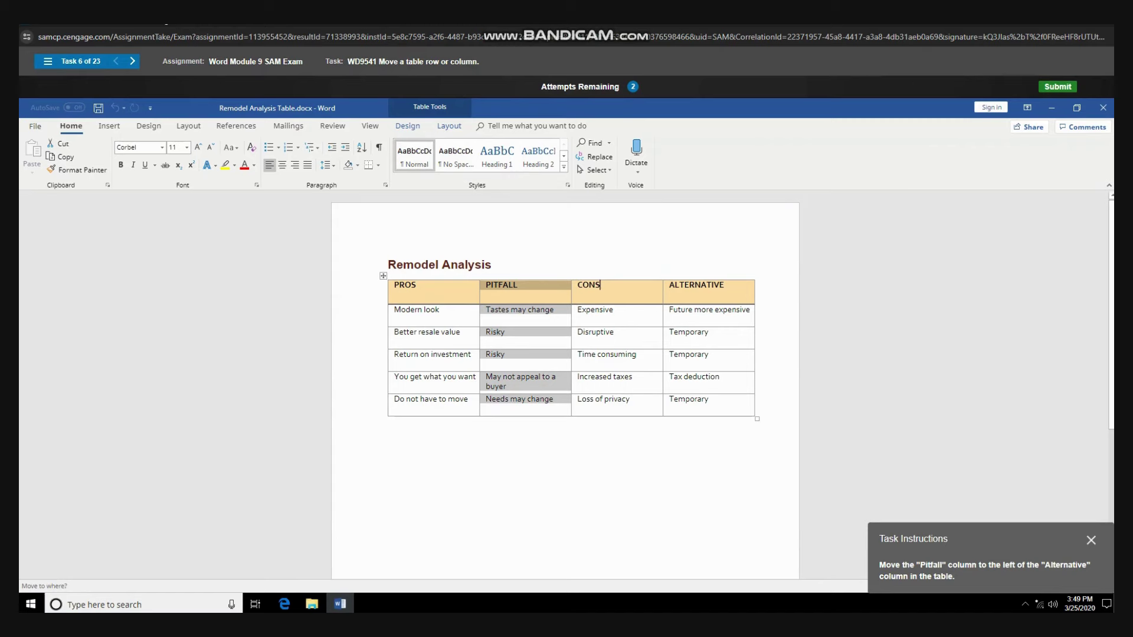
pyautogui.click(669, 284)
pyautogui.press('Return')
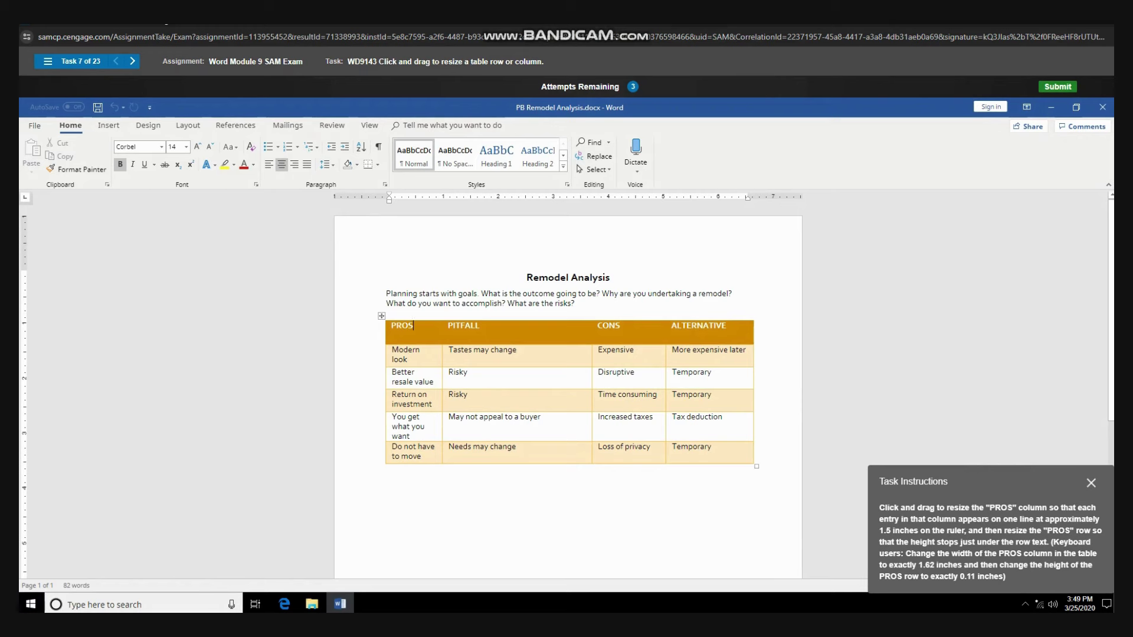
# - Drag the PROS column's right border to about 1.5" and check its width (1.62")
pyautogui.click(413, 325)
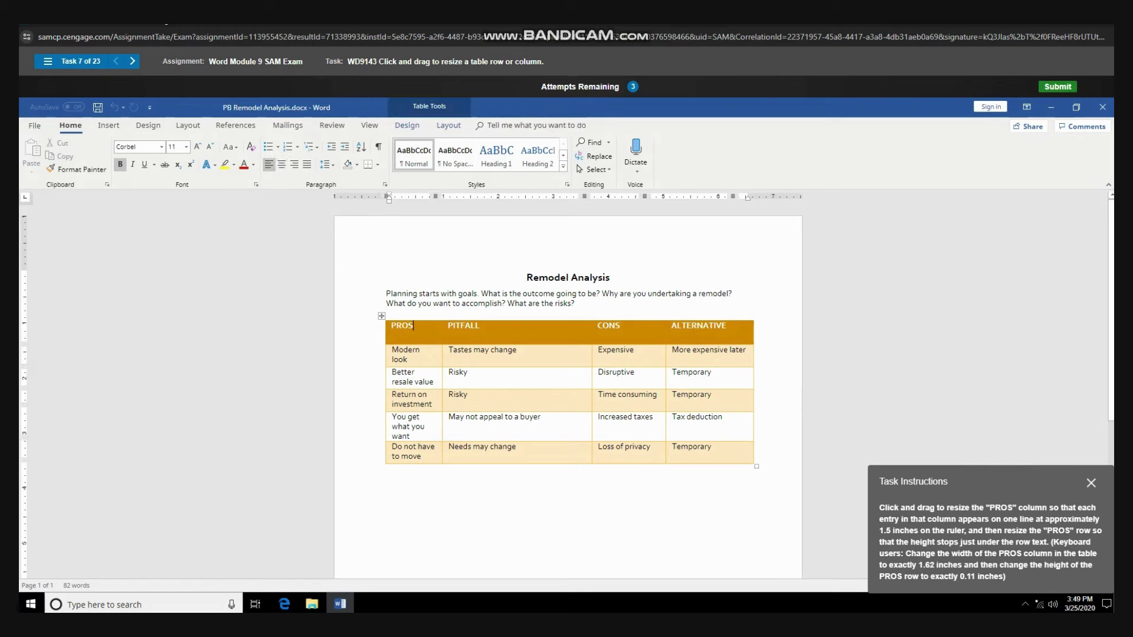
pyautogui.moveTo(442, 354); pyautogui.dragTo(480, 354)
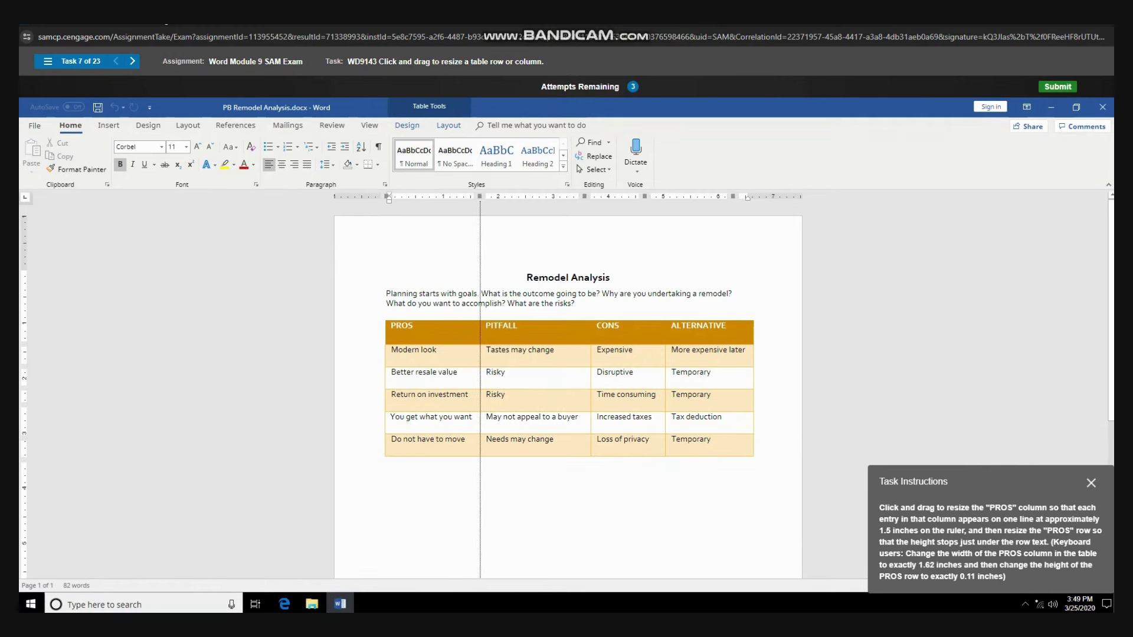
pyautogui.moveTo(480, 354); pyautogui.dragTo(480, 354)
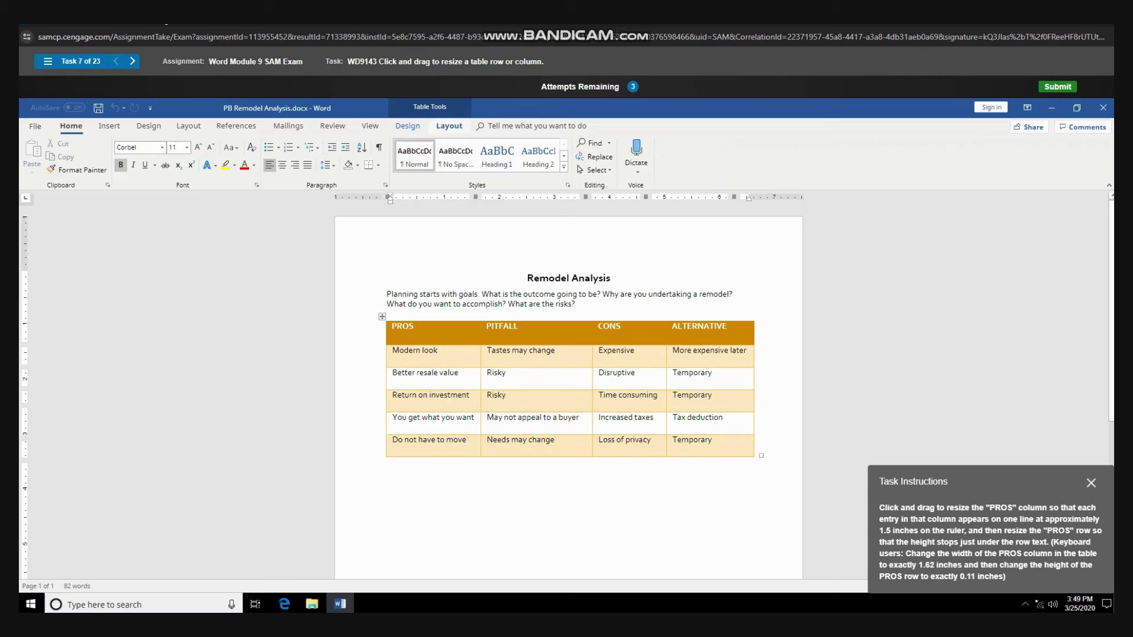
pyautogui.click(449, 126)
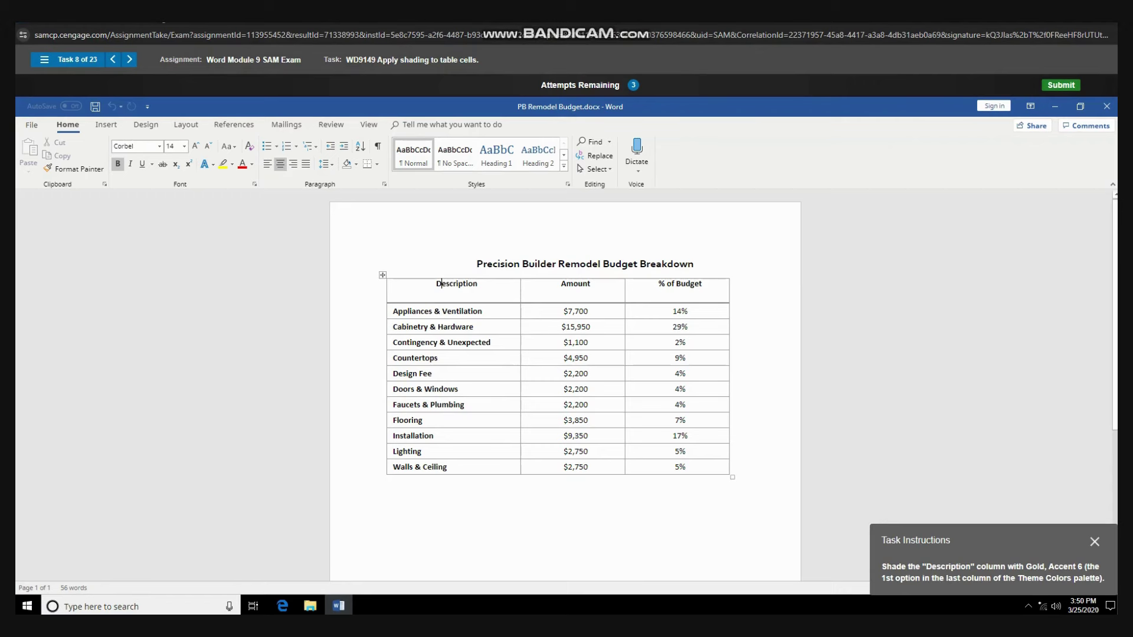
# - Select the Description column and apply Gold, Accent 6 shading
pyautogui.click(457, 289)
pyautogui.click(455, 276)
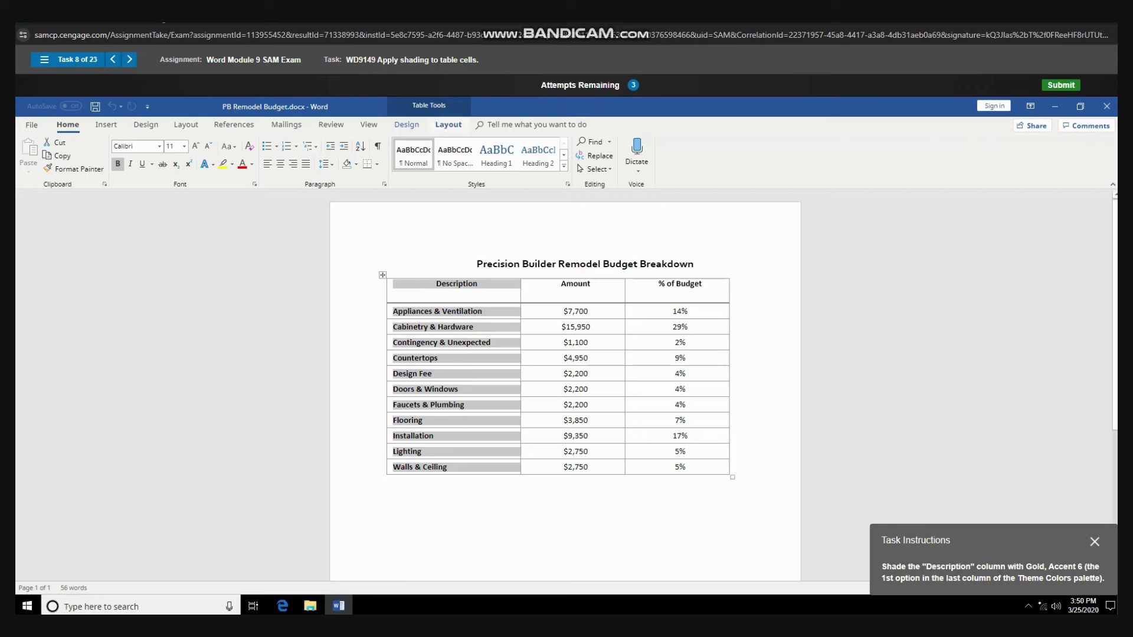
pyautogui.click(406, 125)
pyautogui.click(298, 170)
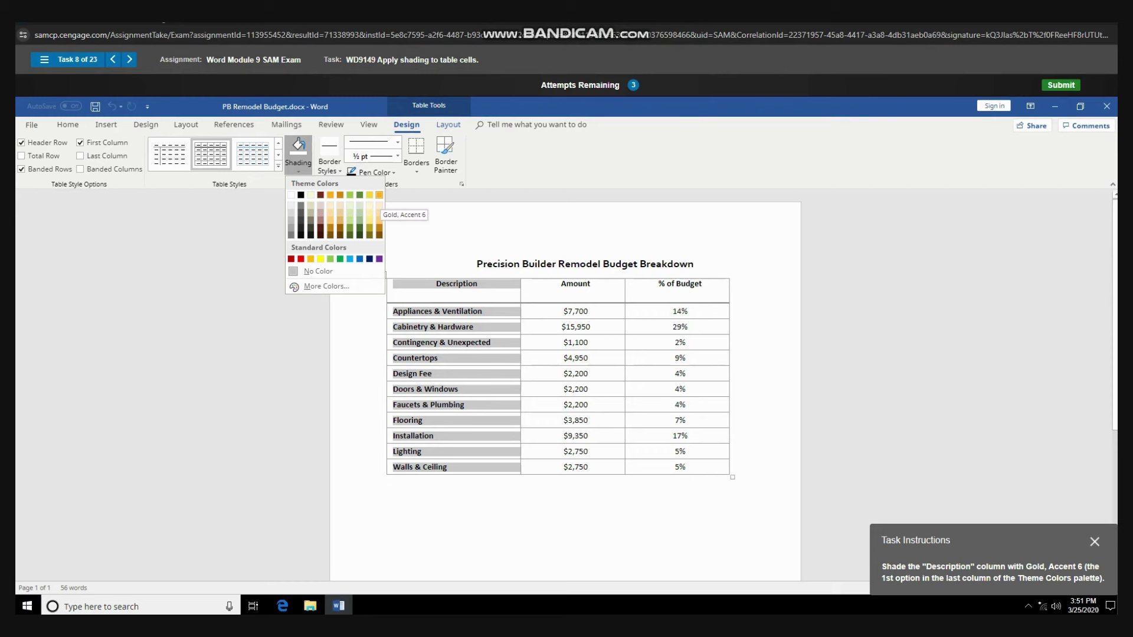
pyautogui.click(379, 195)
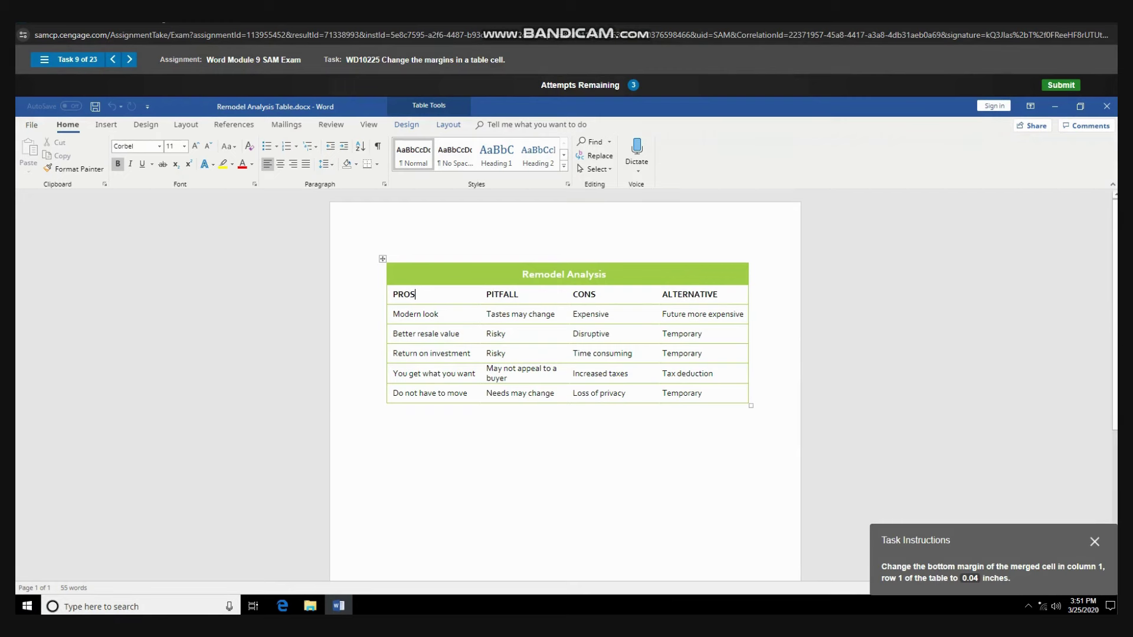
# - In the cell options, clear Same as the whole table and set the bottom margin to 0.04"
pyautogui.click(407, 124)
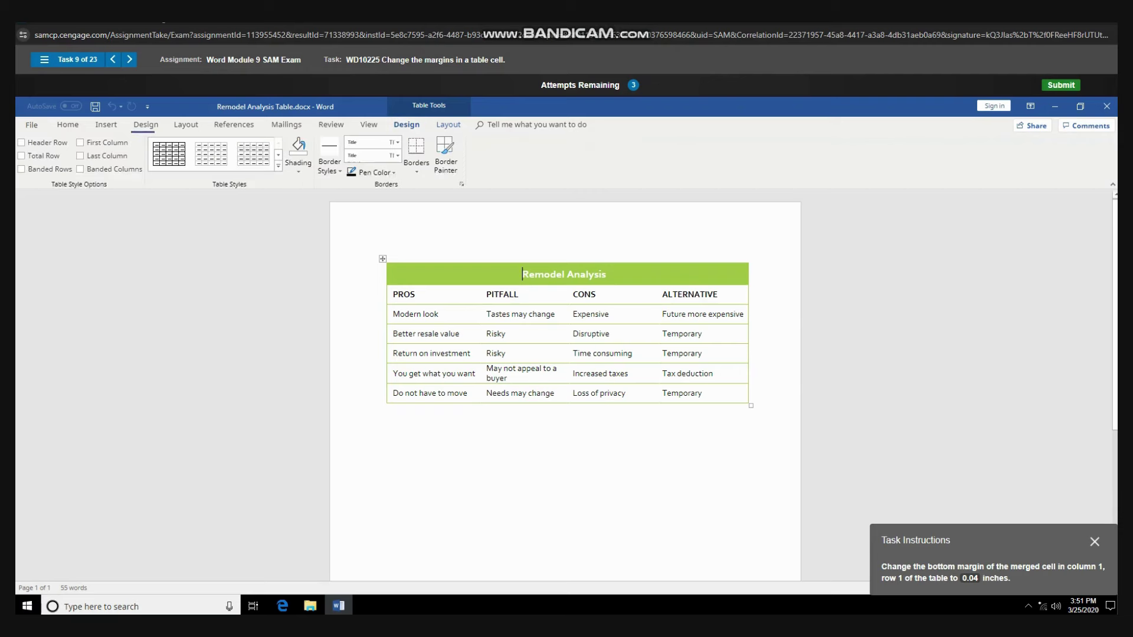
pyautogui.click(449, 125)
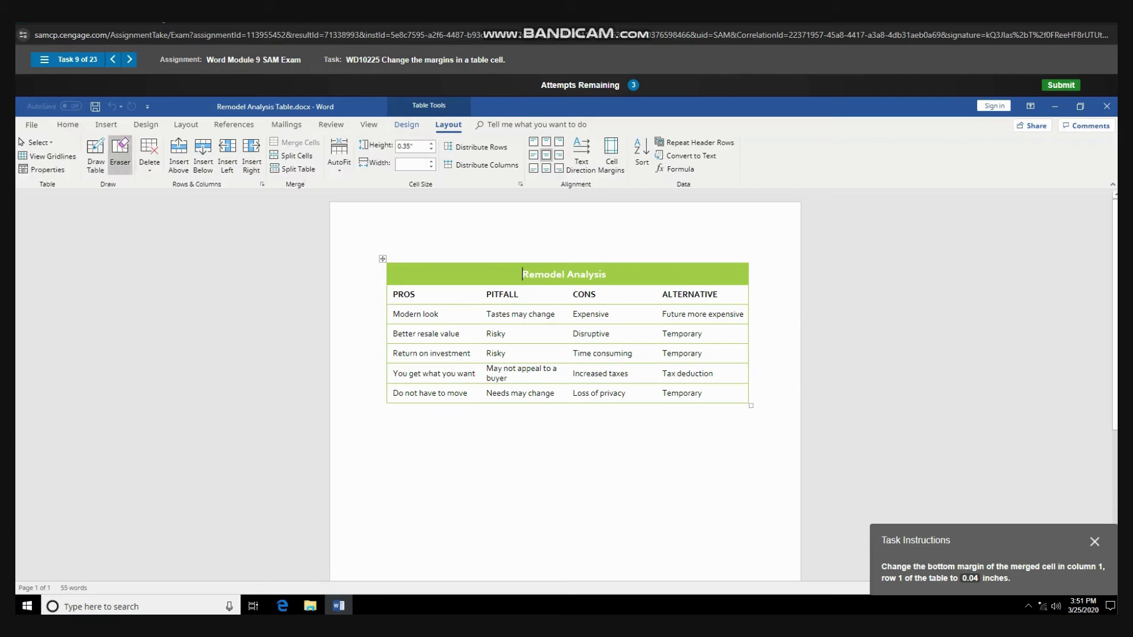
pyautogui.click(43, 170)
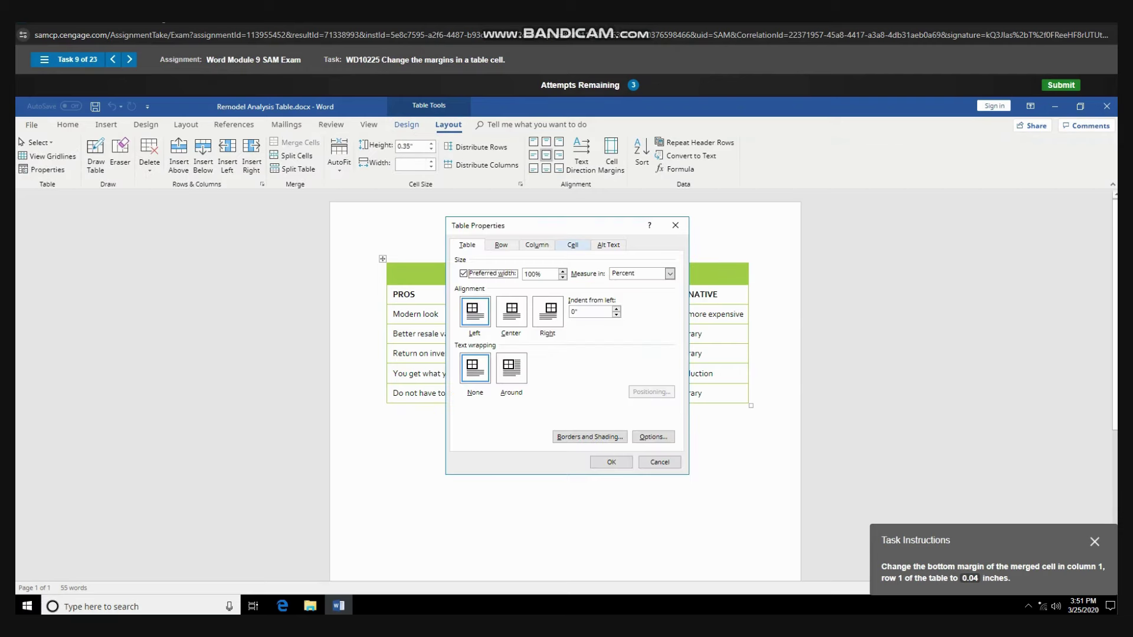
pyautogui.click(573, 244)
pyautogui.click(652, 438)
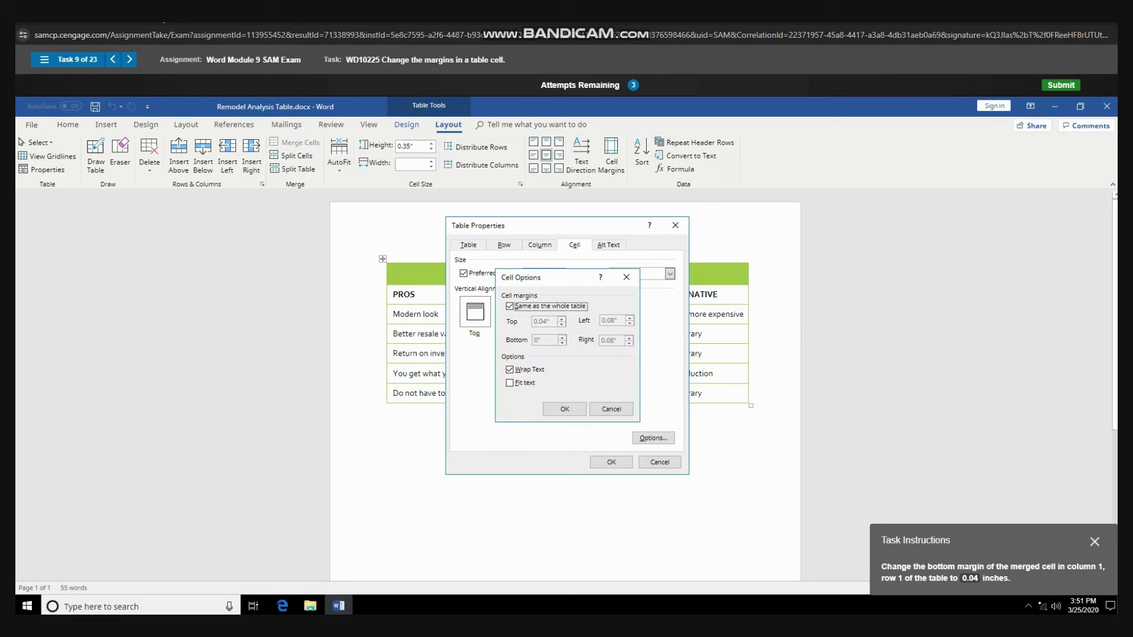
pyautogui.press('space')
pyautogui.hotkey('alt', 'b')
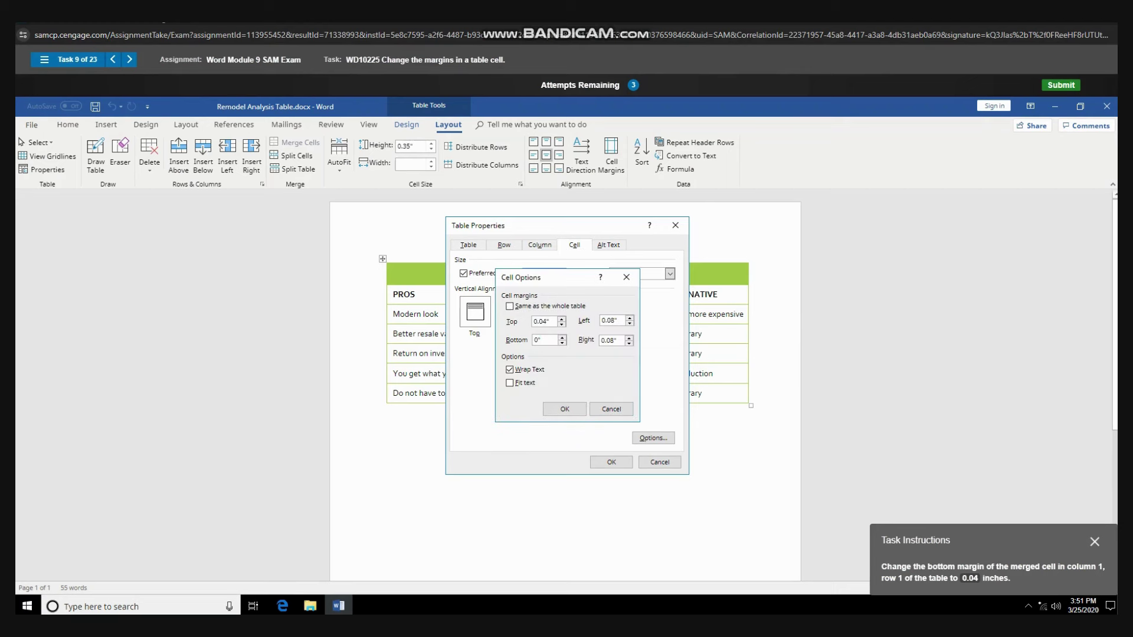
pyautogui.write('0')
pyautogui.write('.04')
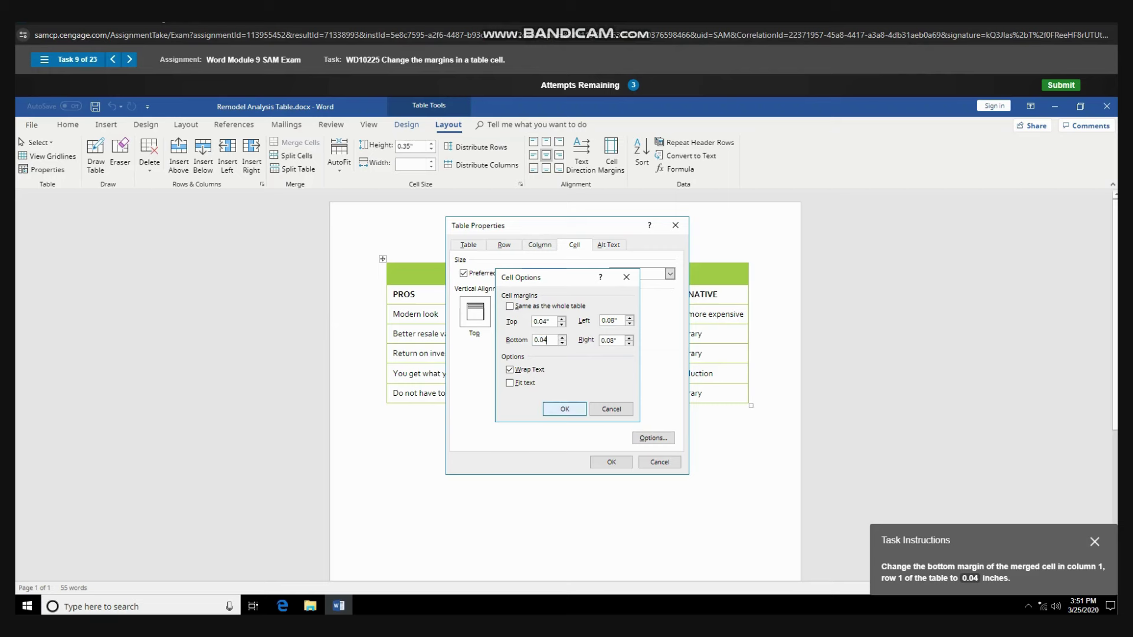
pyautogui.press('Return')
pyautogui.press('Return')
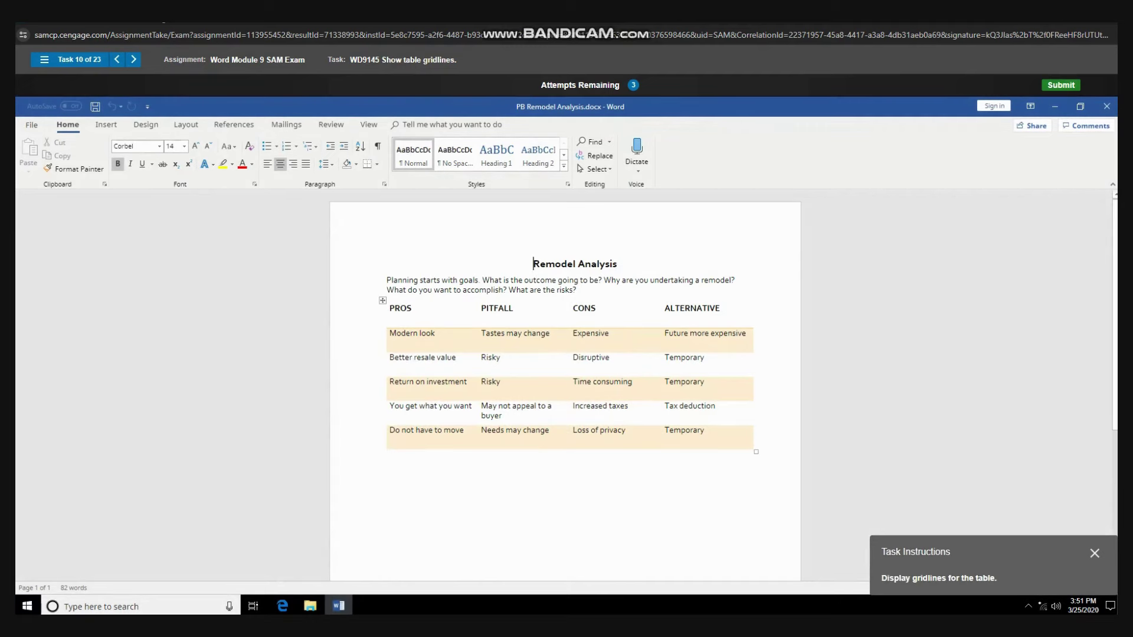
# - Select the Remodel Analysis table and turn on View Gridlines
pyautogui.click(382, 300)
pyautogui.click(448, 124)
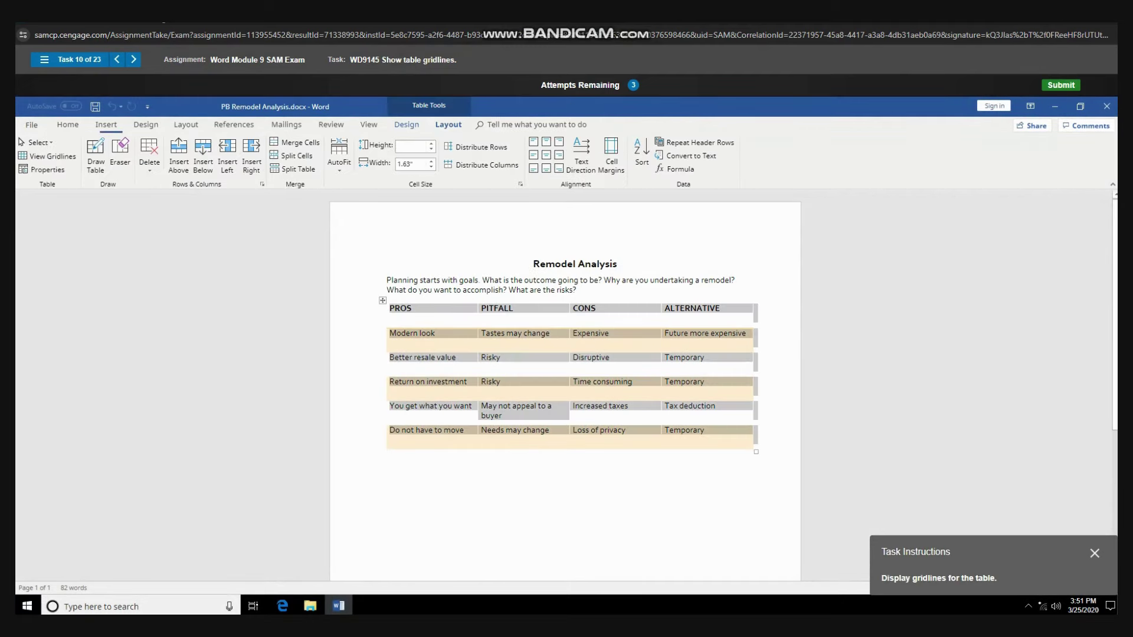
pyautogui.click(47, 156)
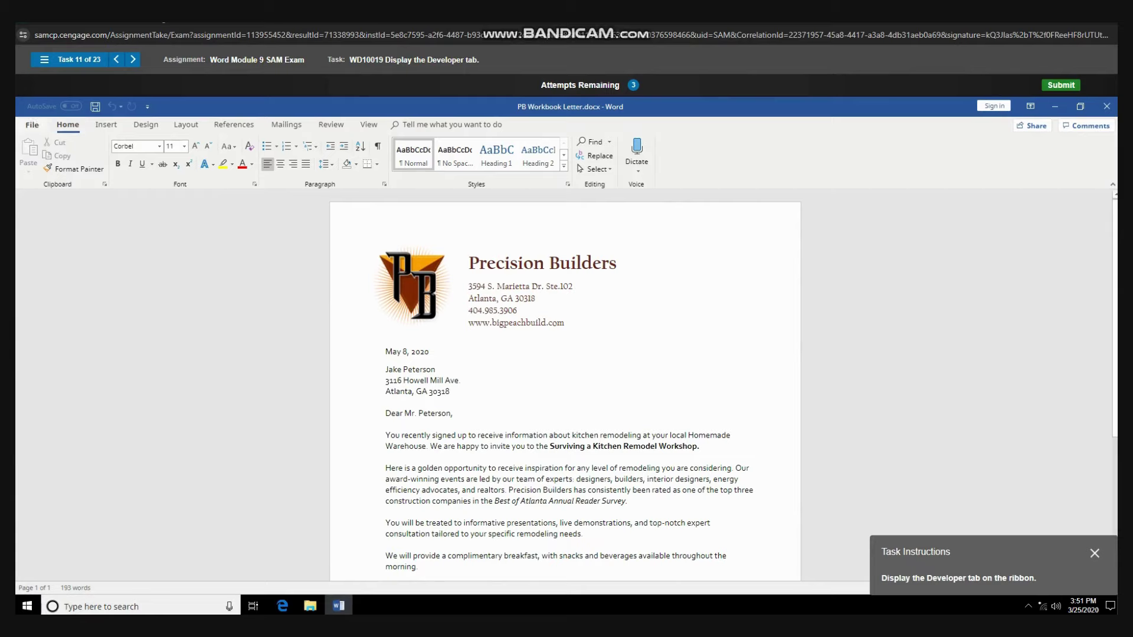
# - Enable the Developer tab under Customize Ribbon in Word Options
pyautogui.click(31, 125)
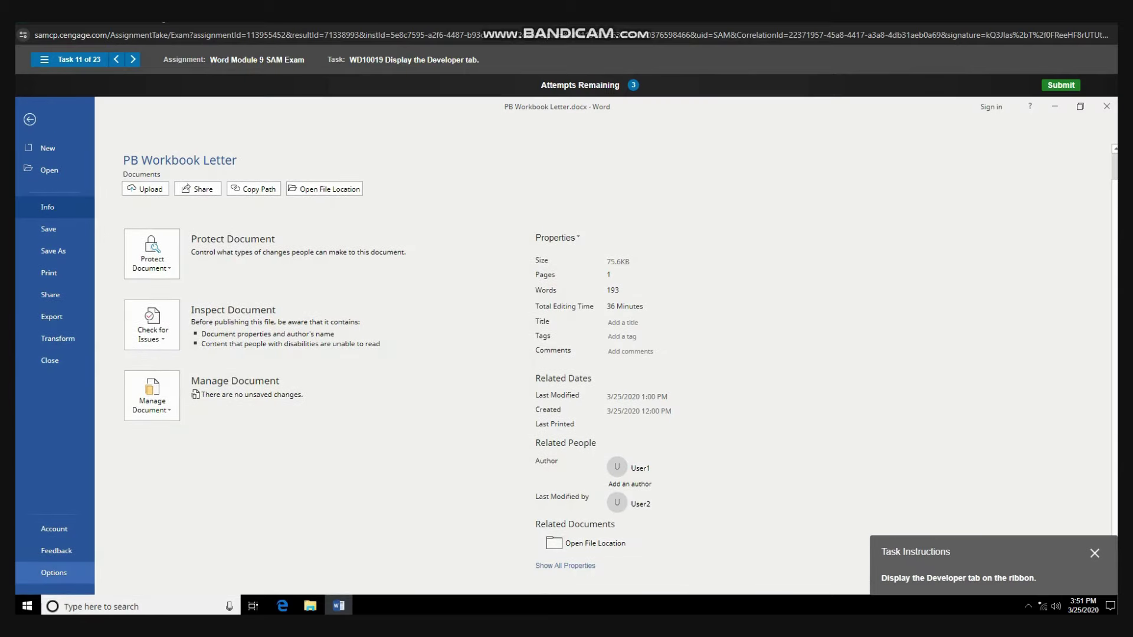
pyautogui.click(49, 571)
pyautogui.click(366, 340)
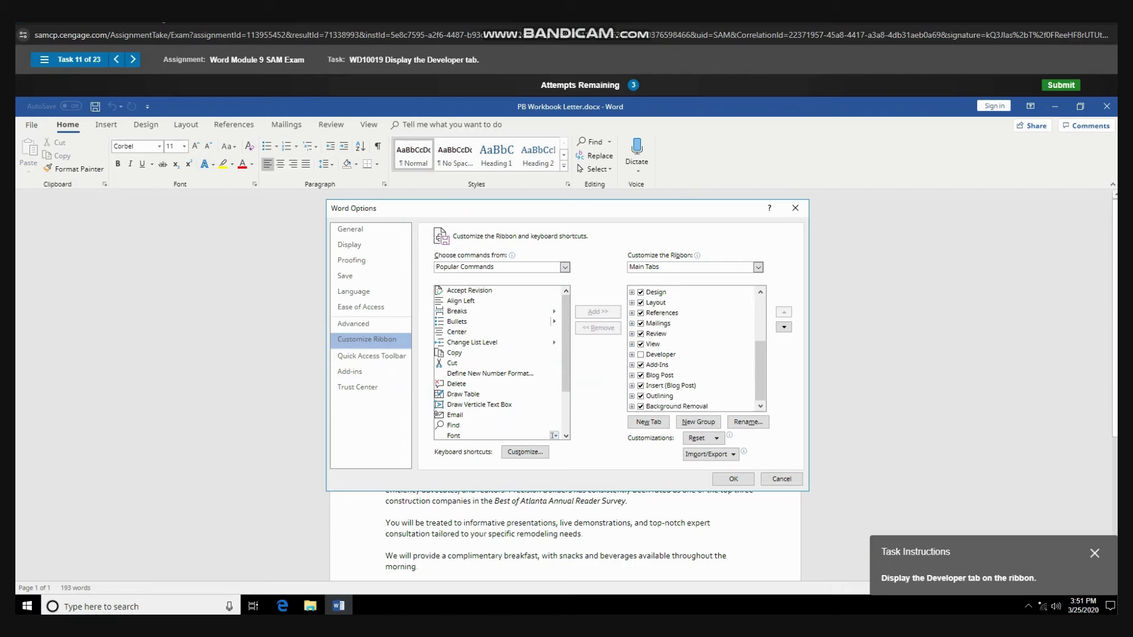
pyautogui.click(641, 354)
pyautogui.click(733, 479)
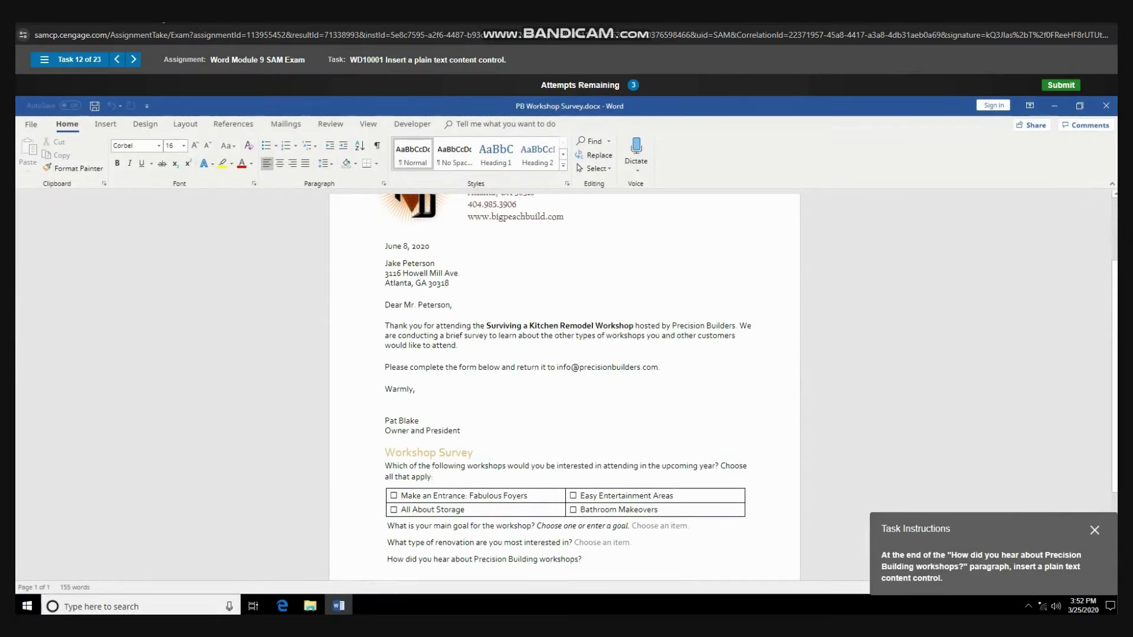
# - Insert a Plain Text Content Control after the workshops question
pyautogui.scroll(-1, 565, 384)
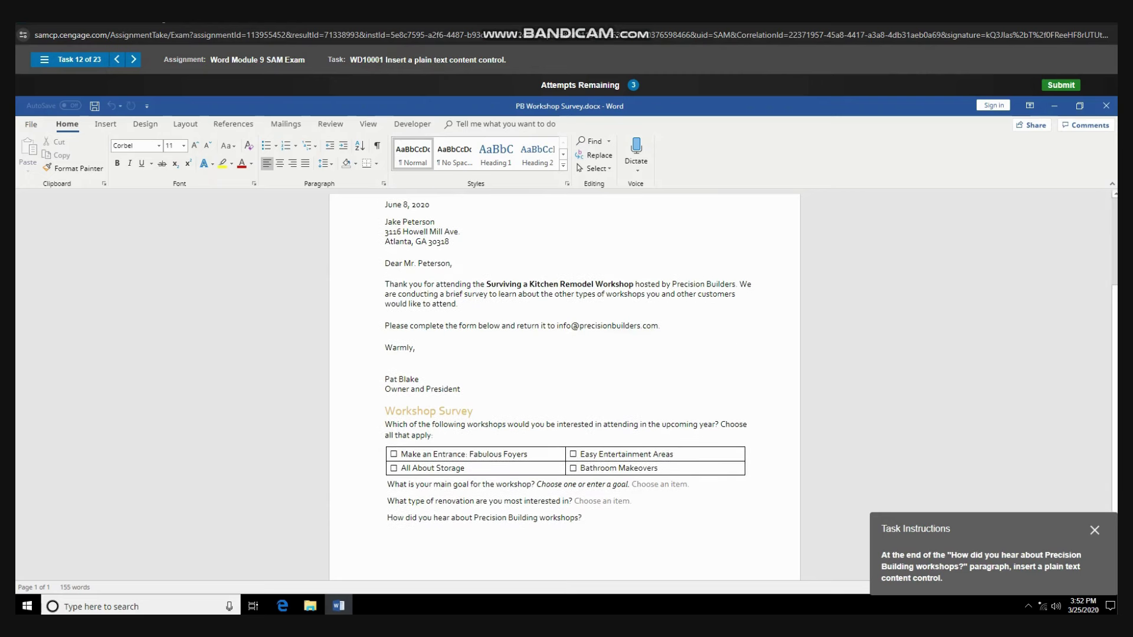
pyautogui.click(412, 124)
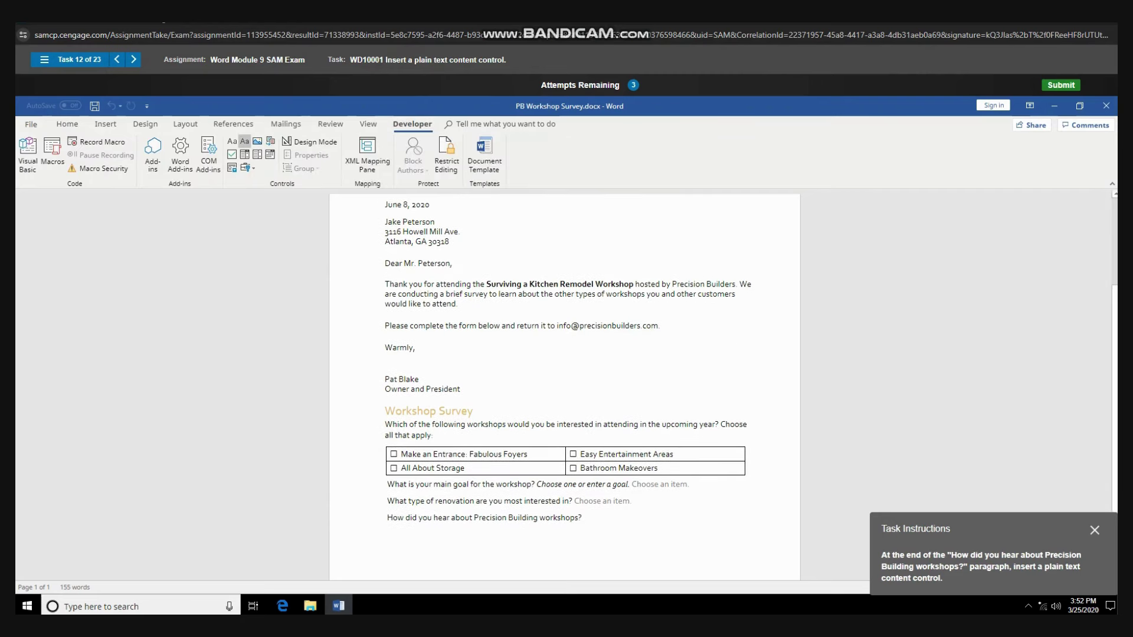
pyautogui.click(244, 141)
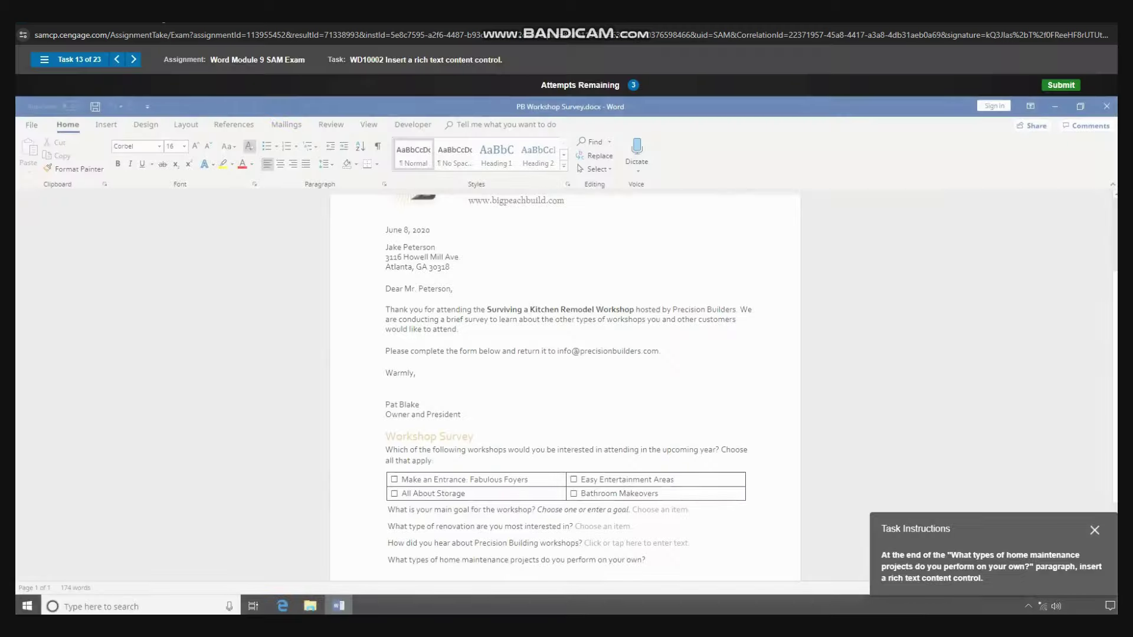
# - Insert a Rich Text Content Control after the maintenance projects question
pyautogui.scroll(-1, 566, 377)
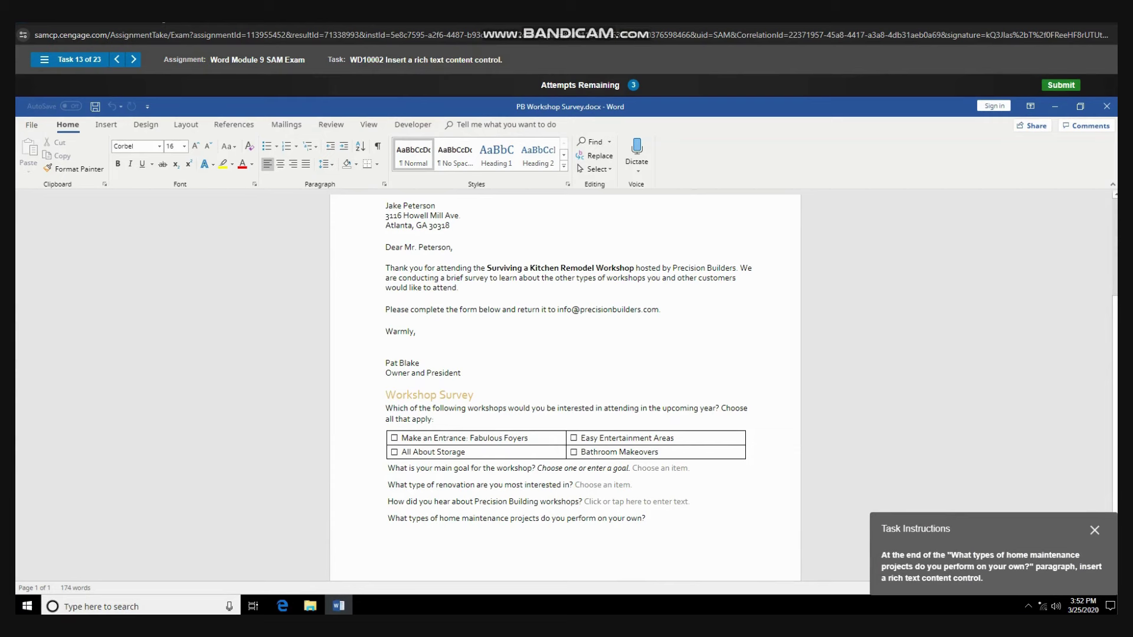
pyautogui.click(648, 517)
pyautogui.click(413, 125)
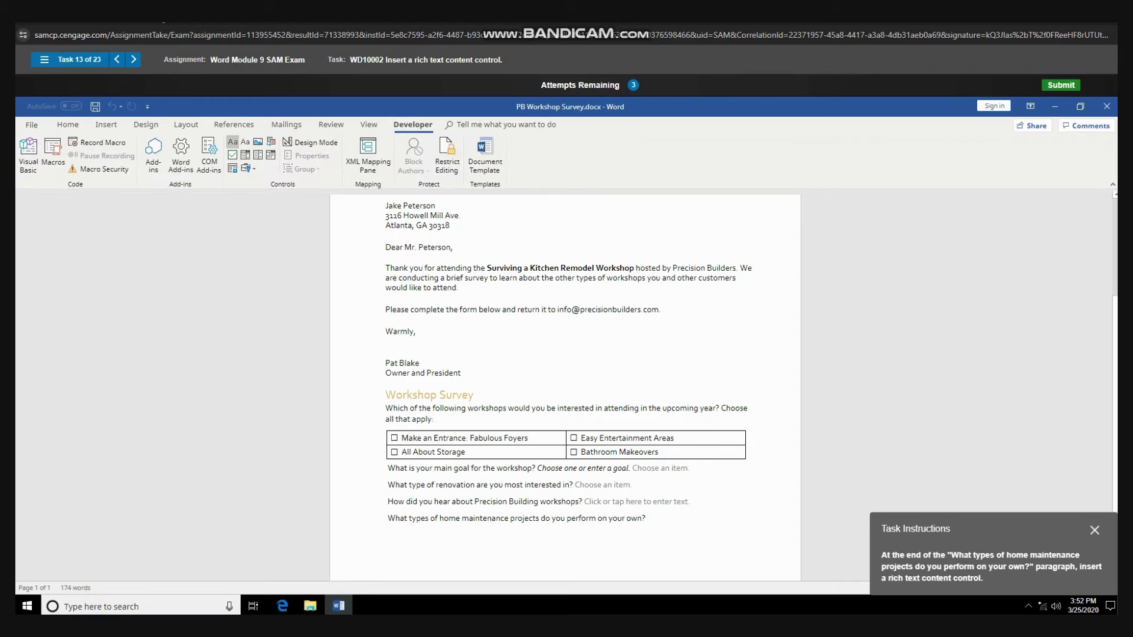
pyautogui.click(233, 142)
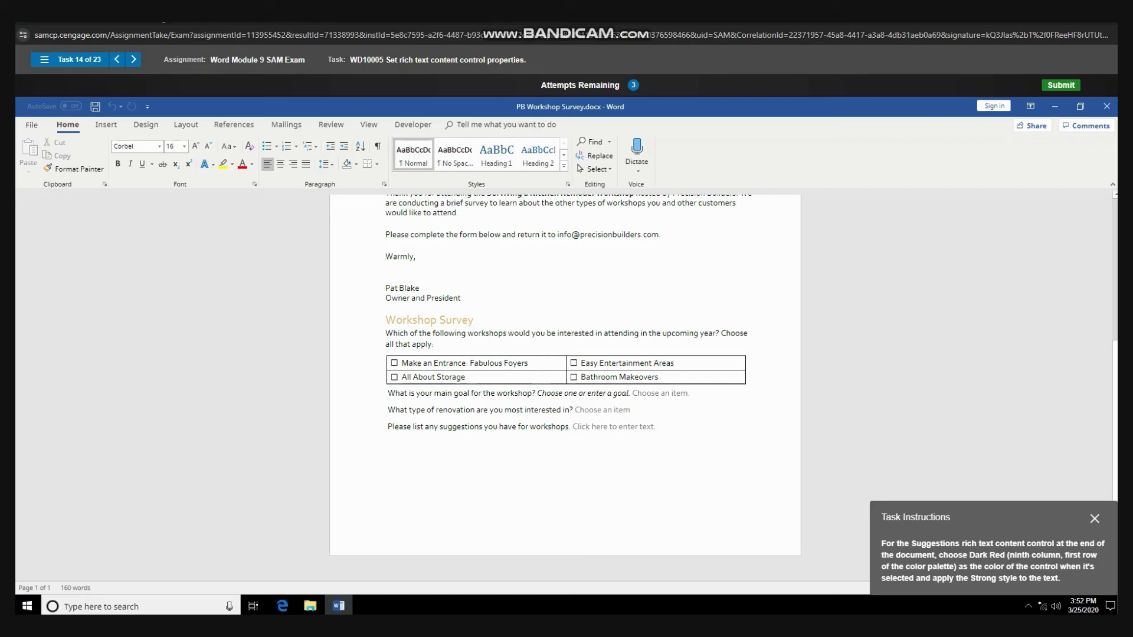
# - Set the Suggestions control's color to Dark Red and format typed text with the Strong style
pyautogui.click(613, 427)
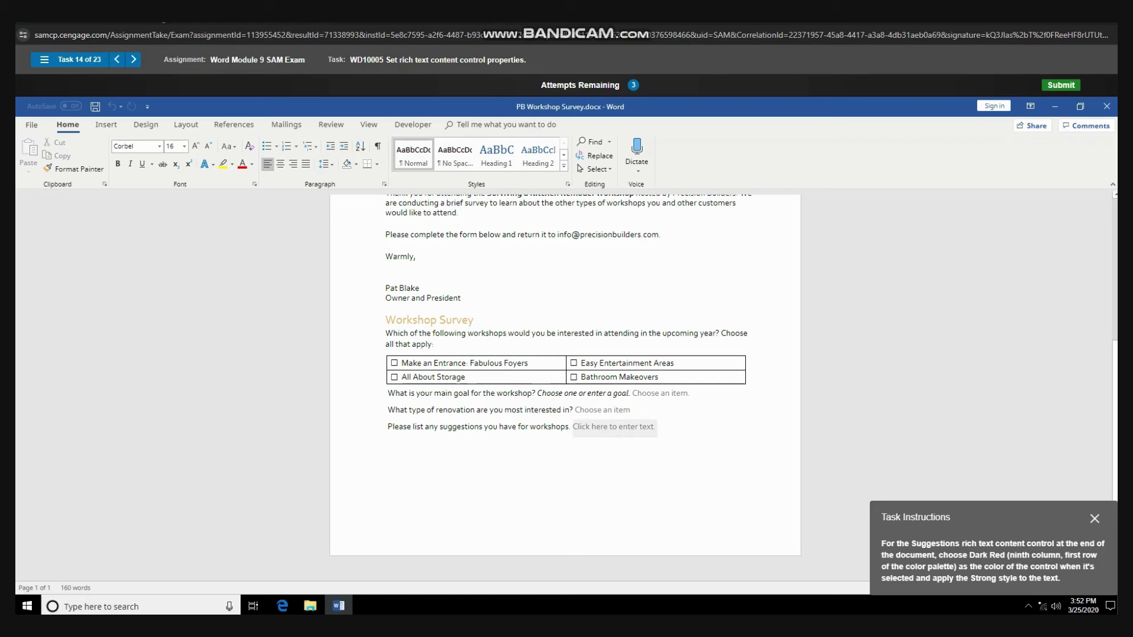
pyautogui.click(413, 125)
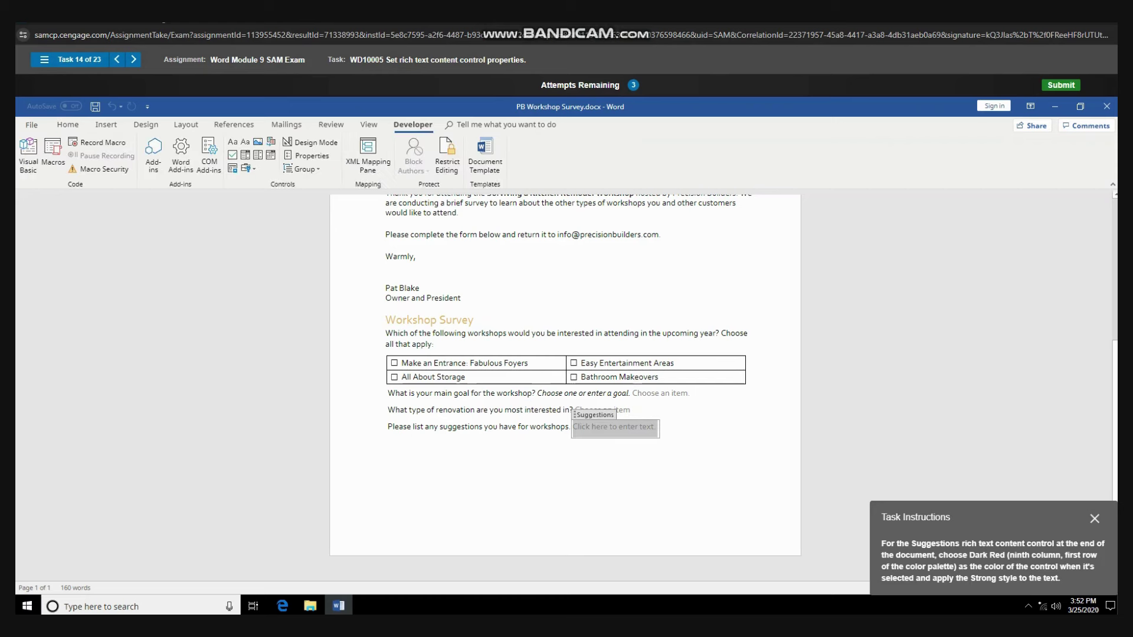
pyautogui.click(306, 155)
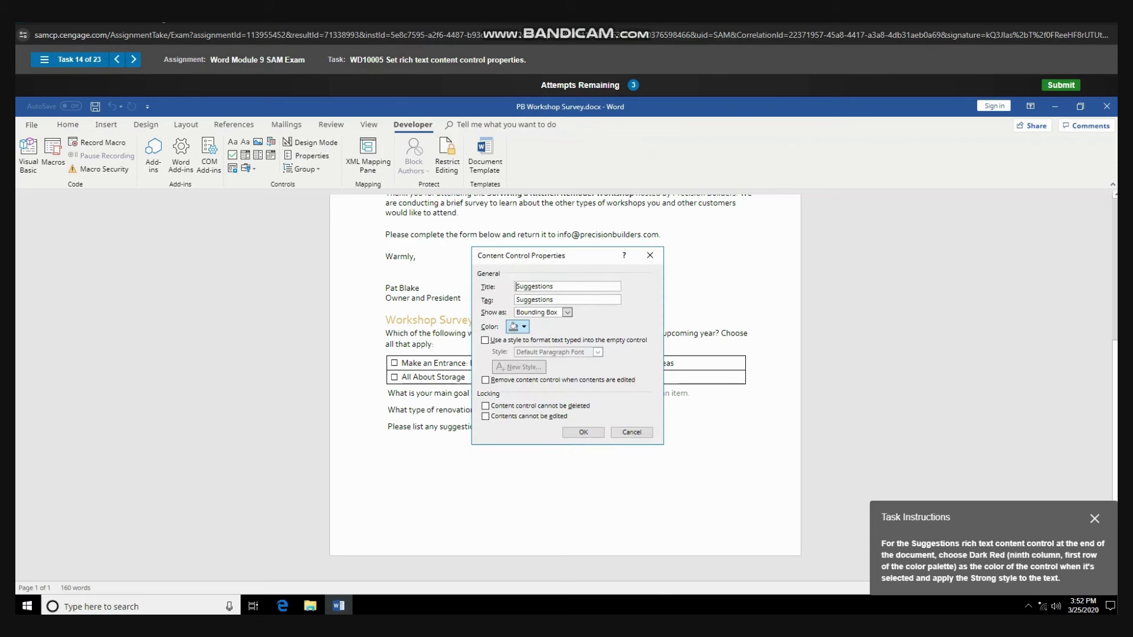
pyautogui.click(517, 327)
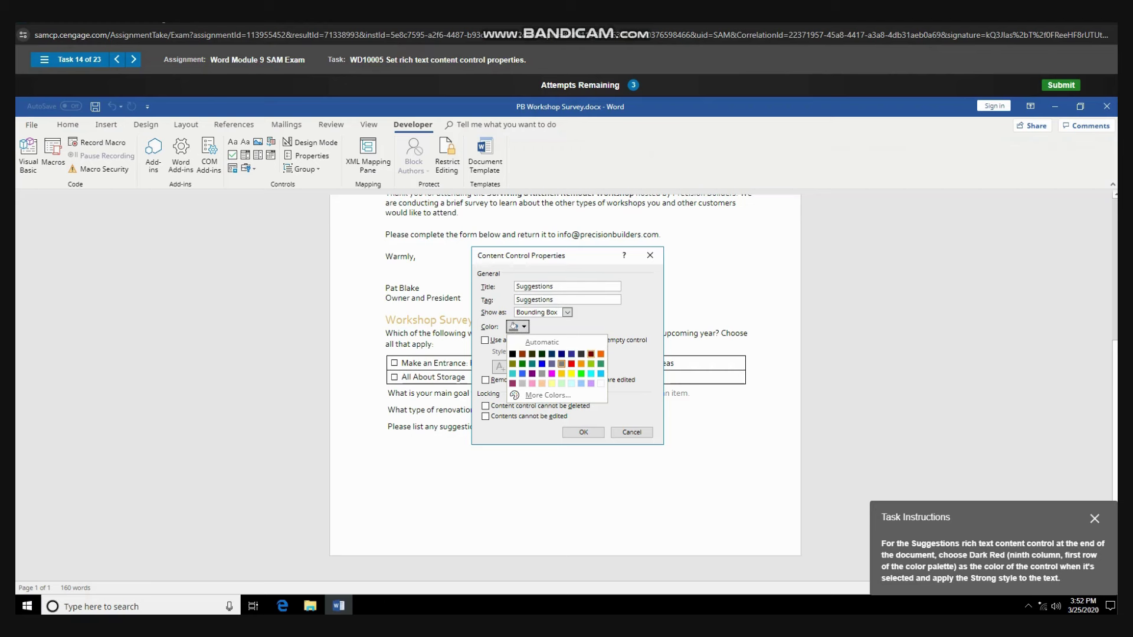
pyautogui.click(590, 354)
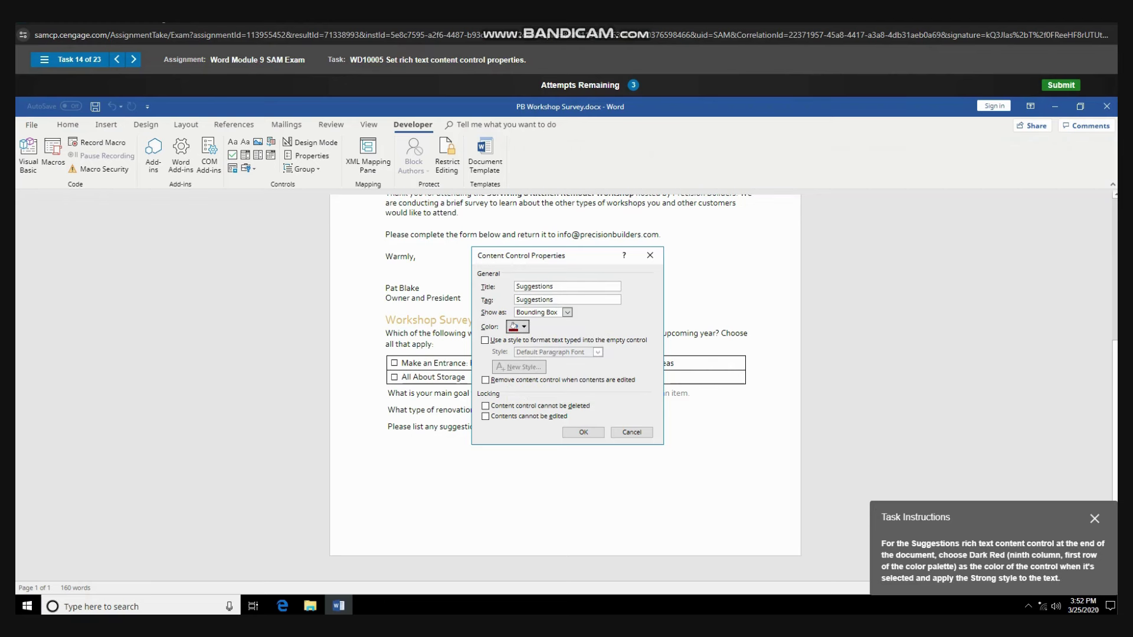
pyautogui.click(485, 341)
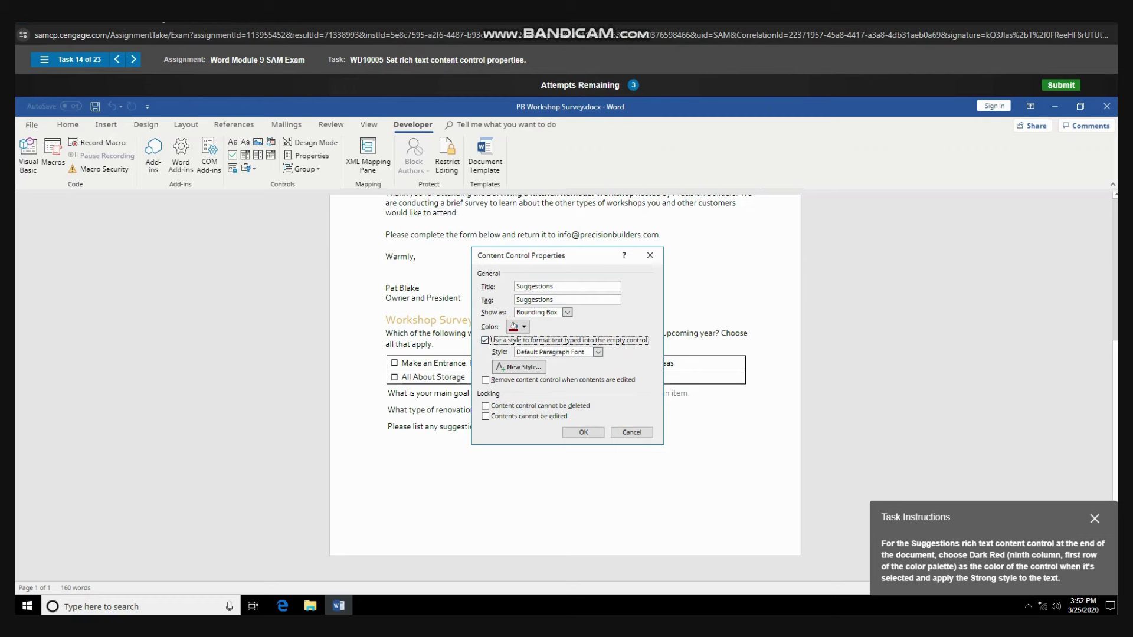
pyautogui.click(598, 352)
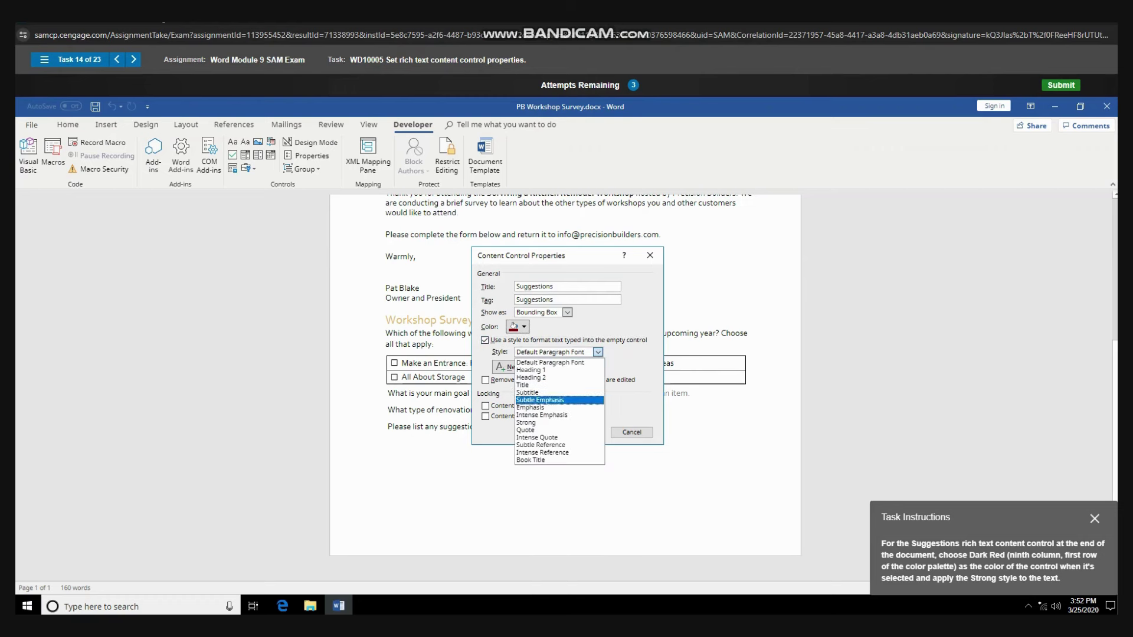
pyautogui.click(543, 423)
pyautogui.click(583, 433)
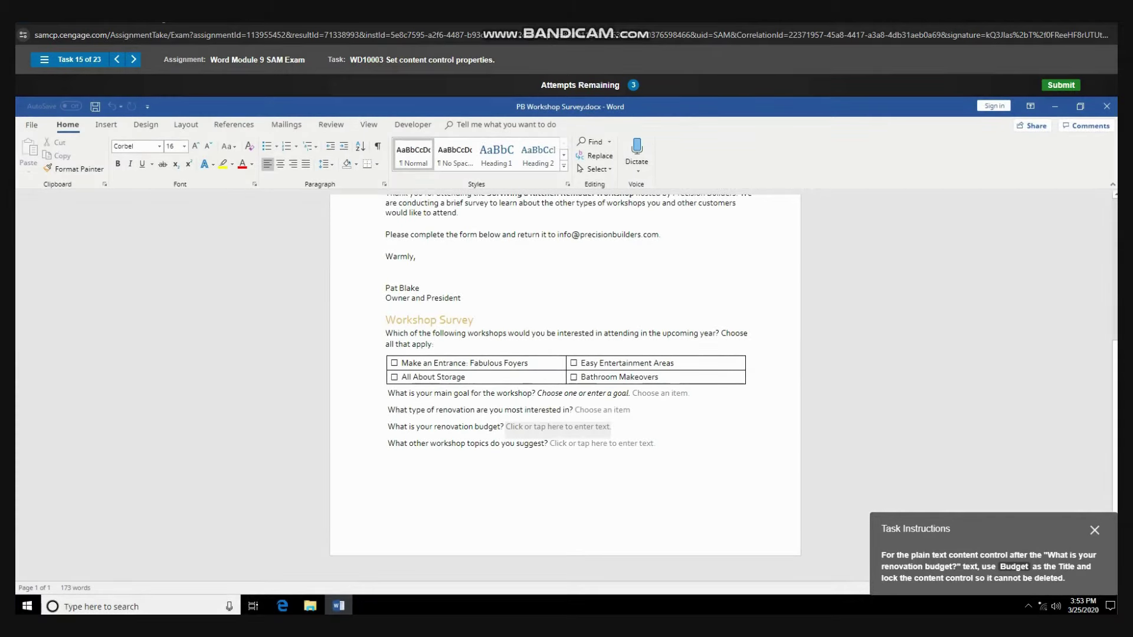
# - Give the renovation budget control the title 'Budget' and make it undeletable
pyautogui.click(557, 427)
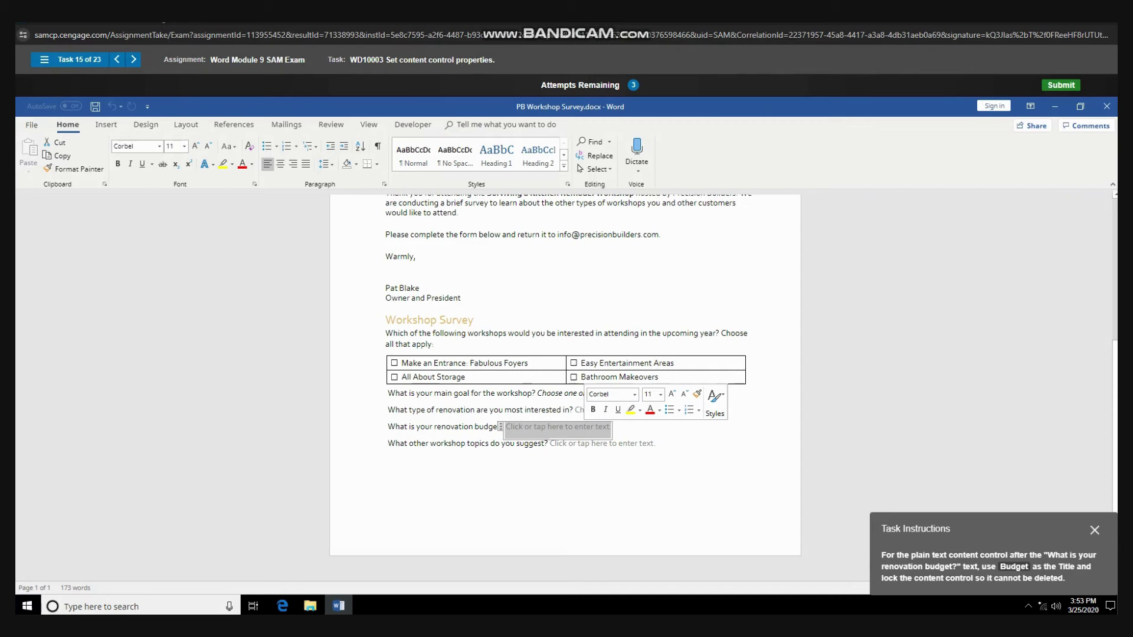
pyautogui.click(413, 124)
pyautogui.click(308, 155)
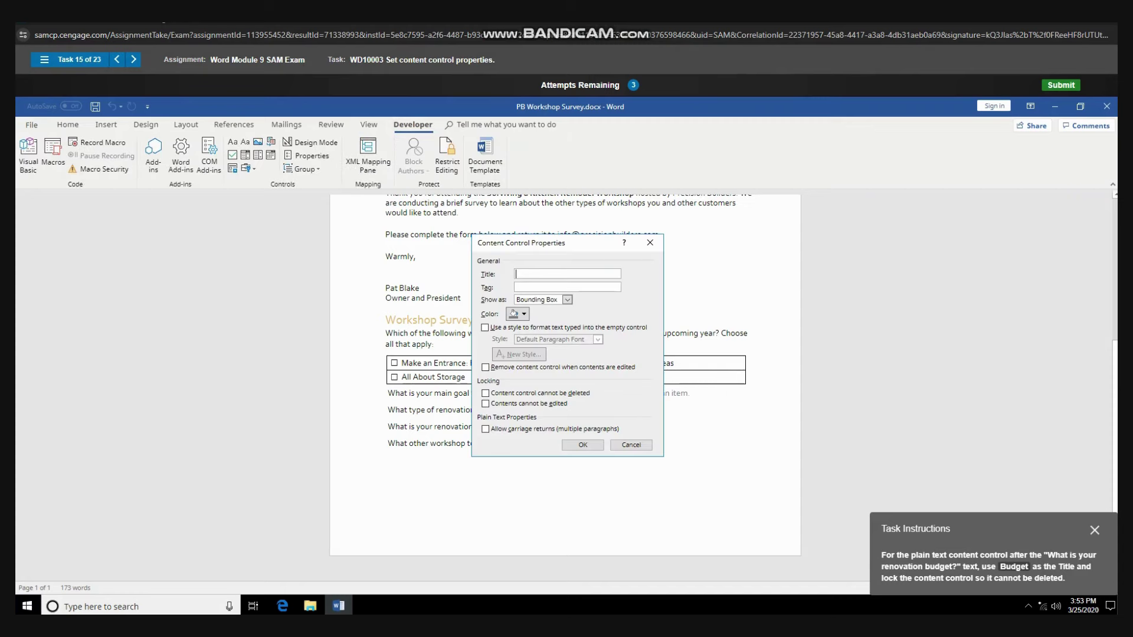
pyautogui.write('Budg')
pyautogui.write('et')
pyautogui.click(486, 393)
pyautogui.click(582, 445)
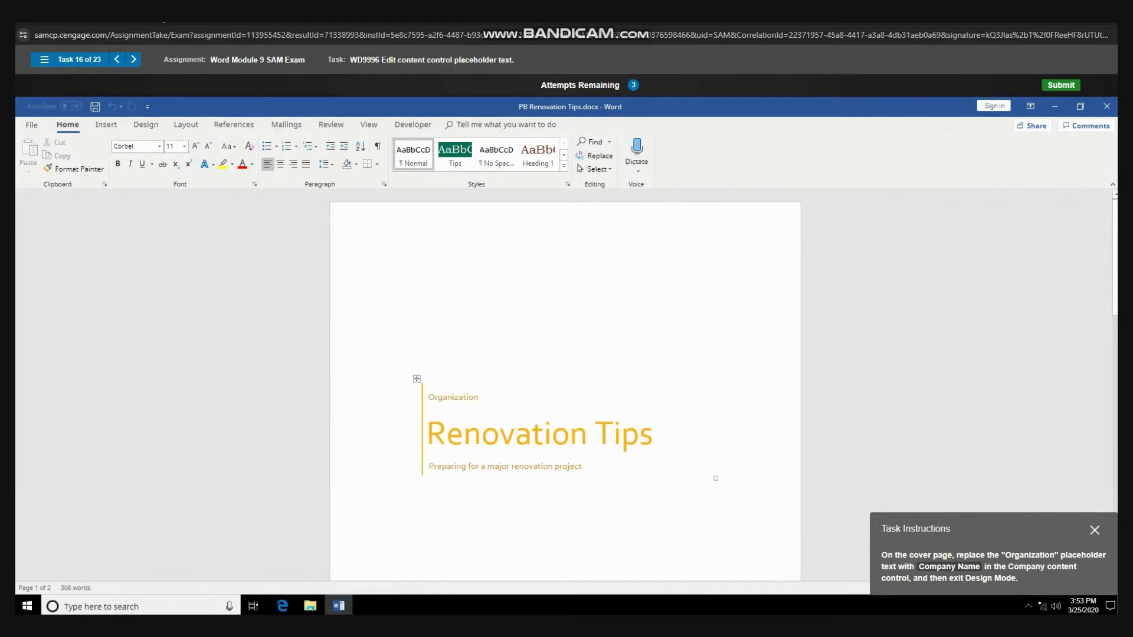
# - Retry the task, select the Organization placeholder control and turn on Design Mode
pyautogui.click(452, 397)
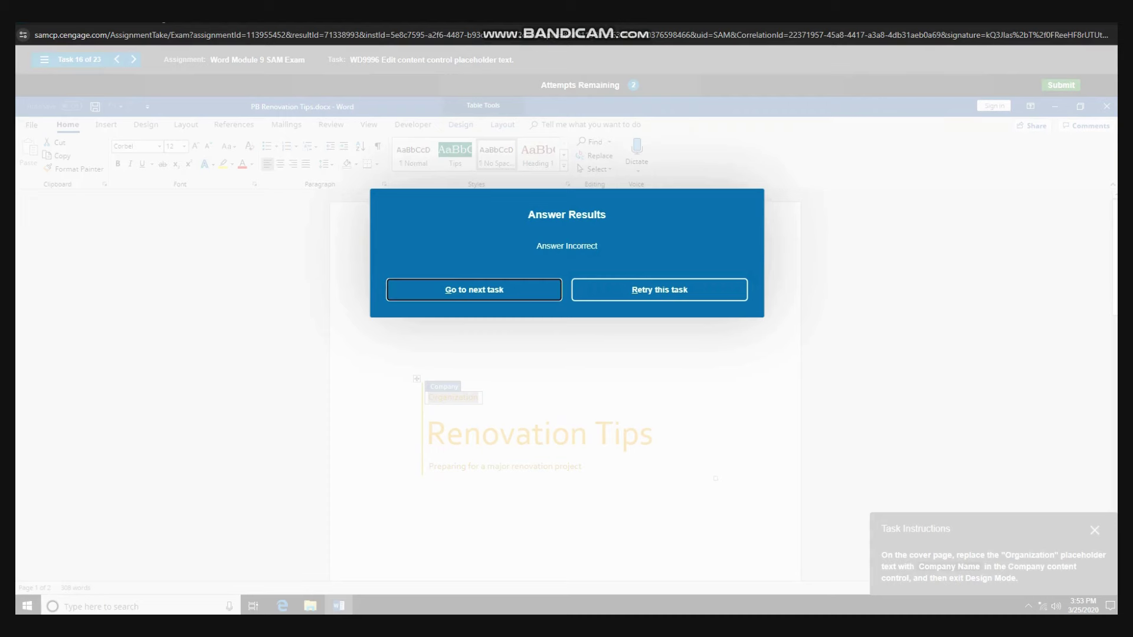
pyautogui.press('Tab')
pyautogui.press('Return')
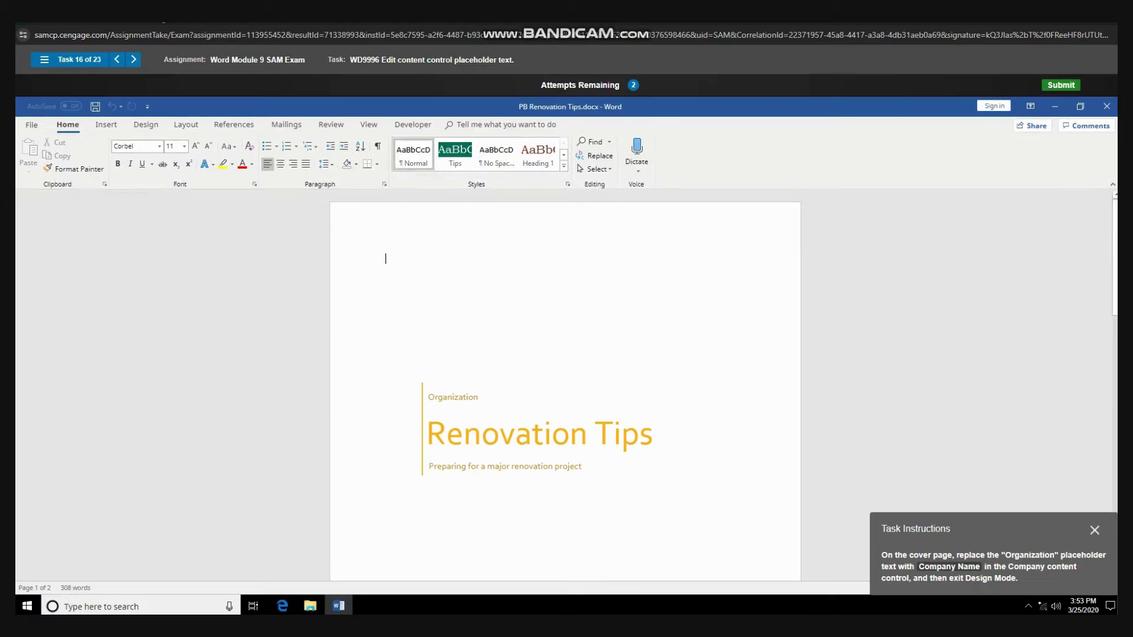
pyautogui.click(452, 397)
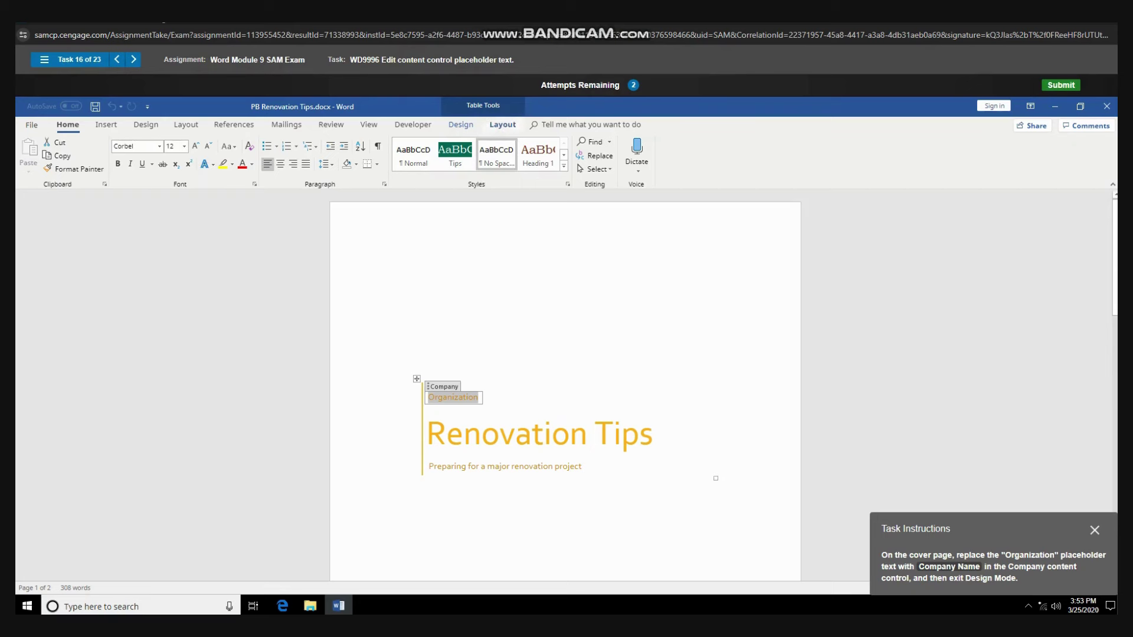
pyautogui.click(413, 124)
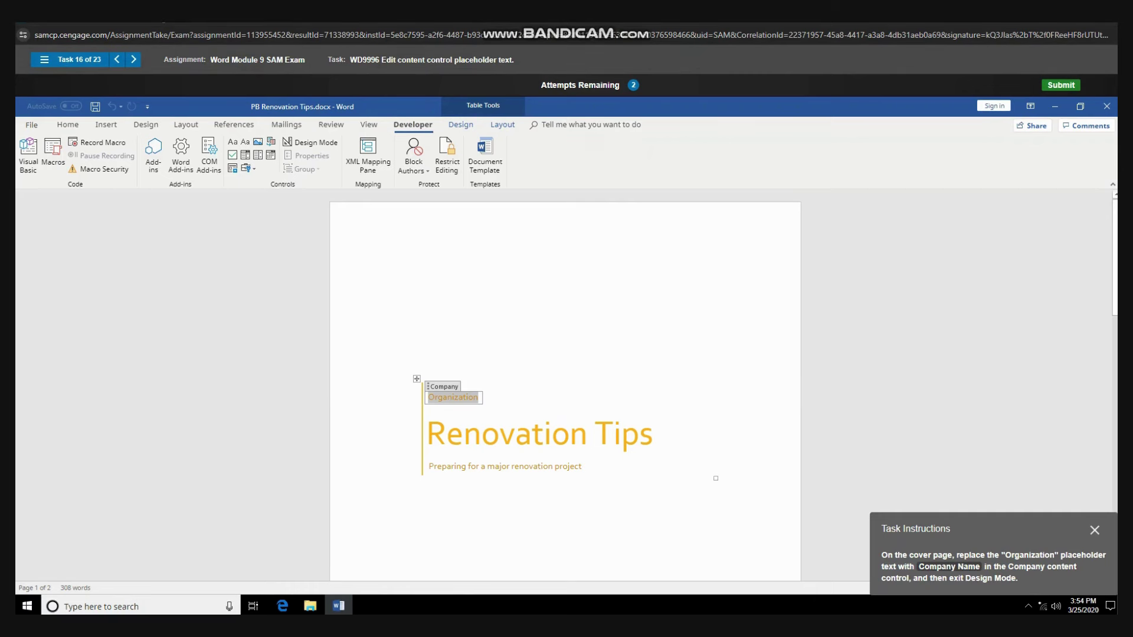
pyautogui.click(311, 142)
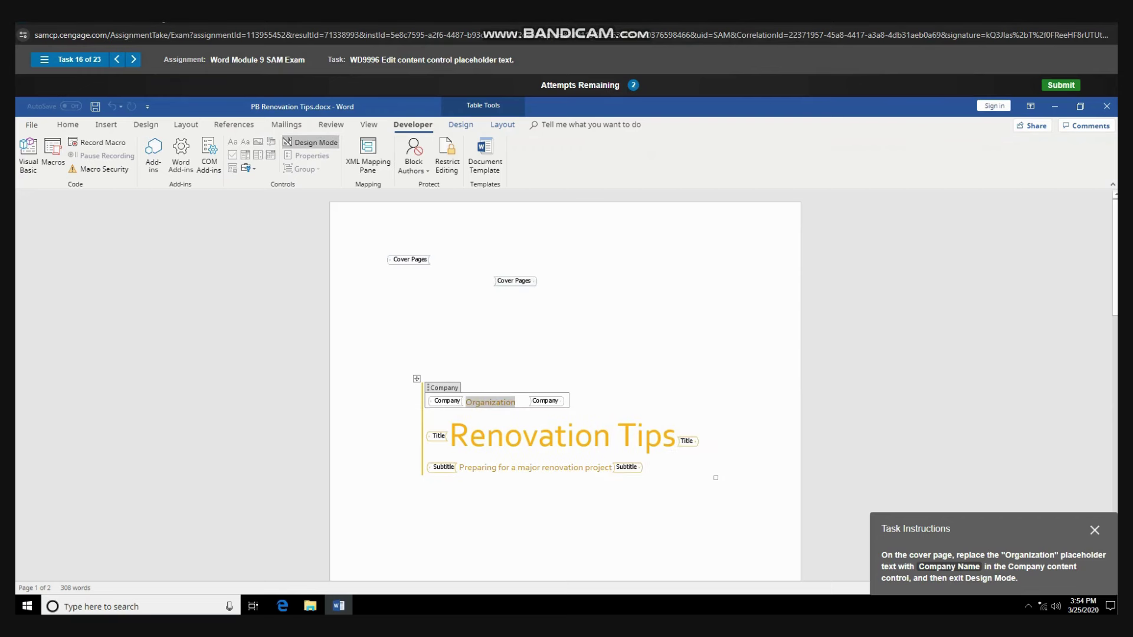
# - Replace the placeholder text with 'Company Name' and turn Design Mode back off
pyautogui.click(444, 388)
pyautogui.write('Co')
pyautogui.write('mpany N')
pyautogui.write('ame')
pyautogui.press('Down')
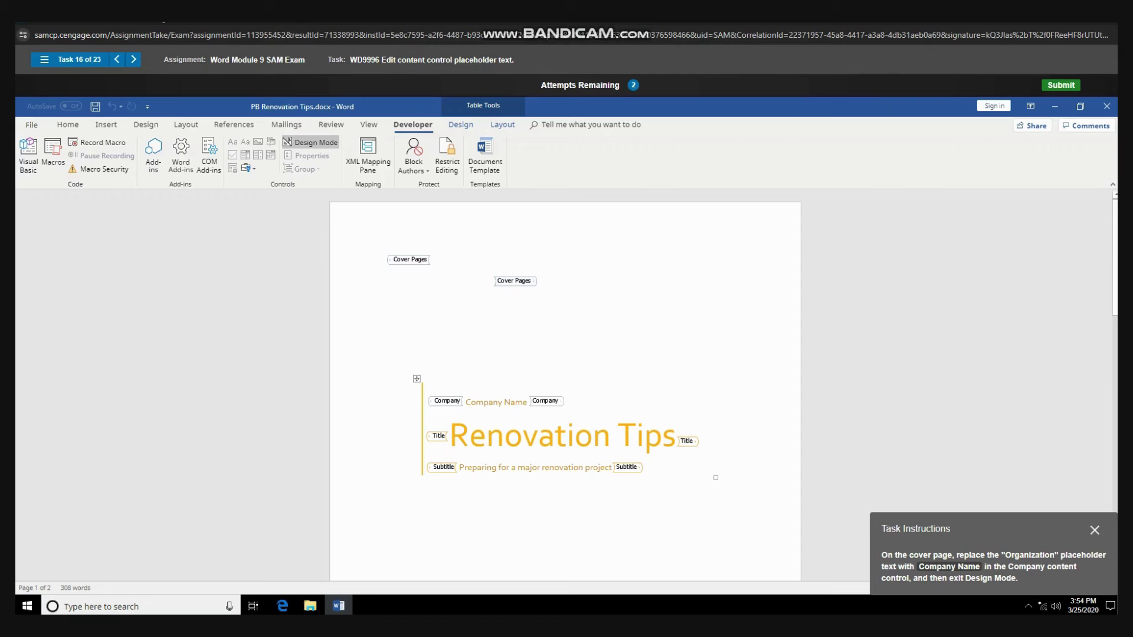
pyautogui.click(311, 142)
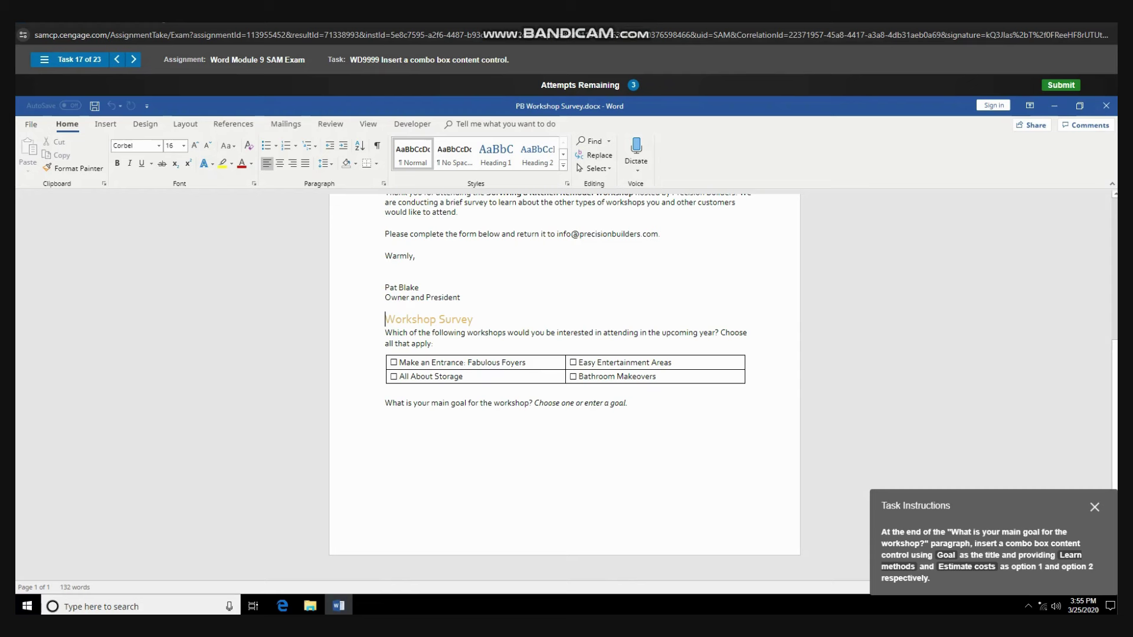
# - Insert a combo box control after the main goal paragraph, then skip to the next task
pyautogui.click(629, 402)
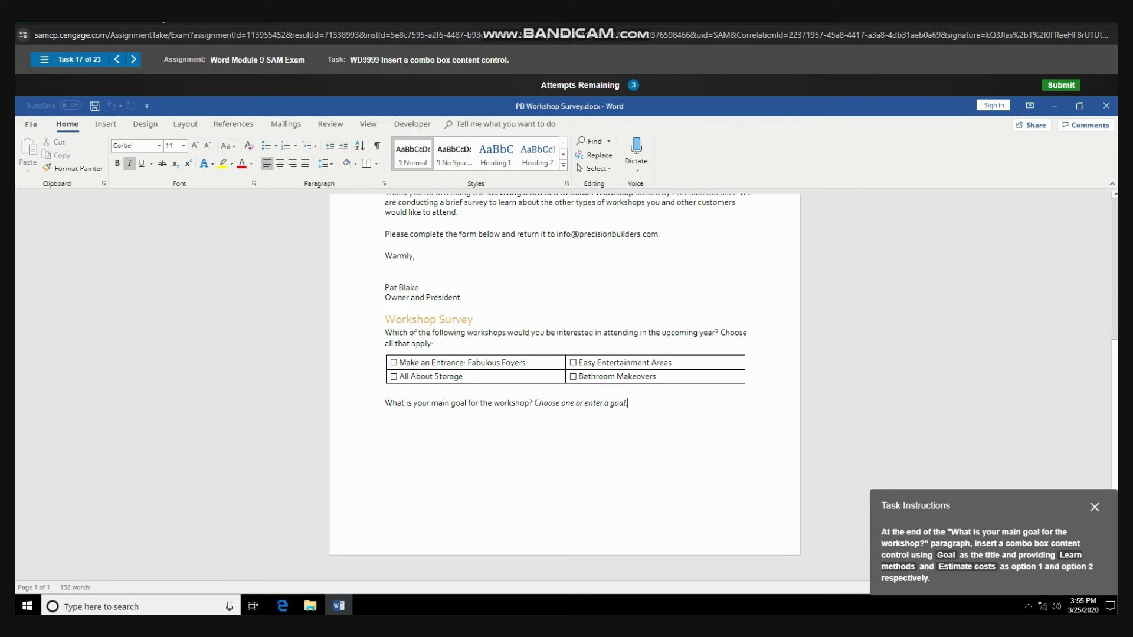
pyautogui.click(411, 124)
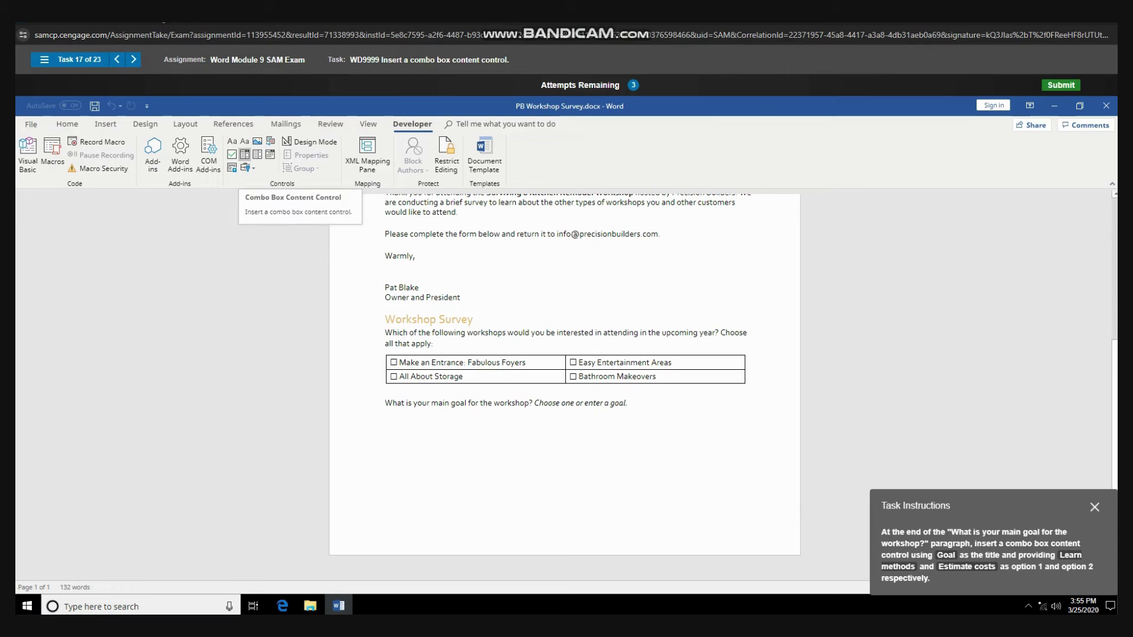
pyautogui.click(244, 154)
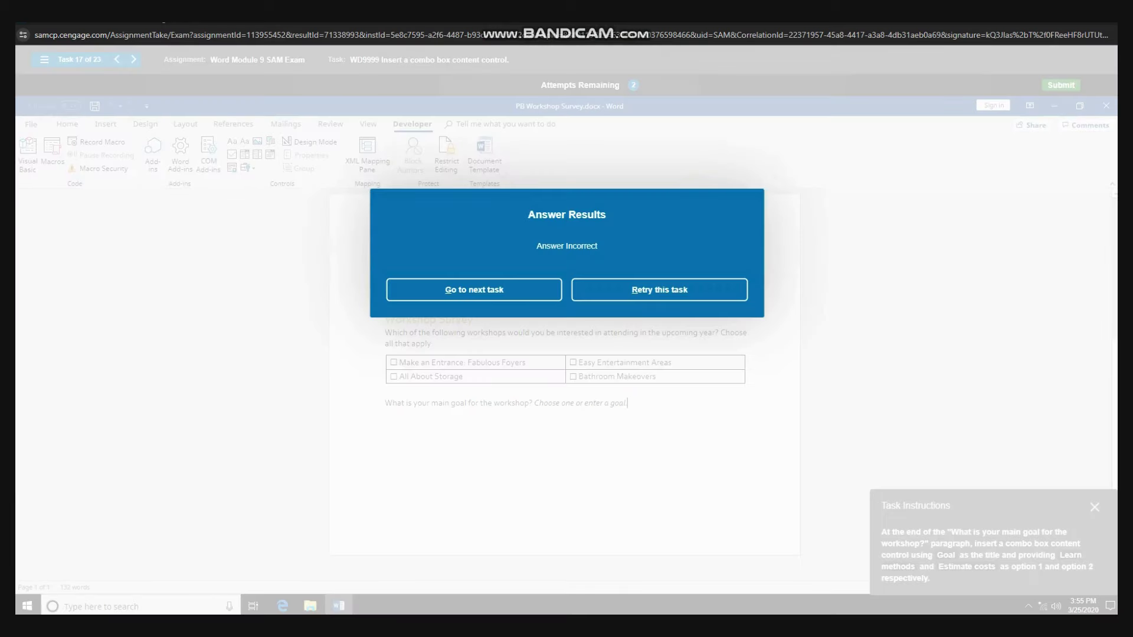
pyautogui.click(658, 289)
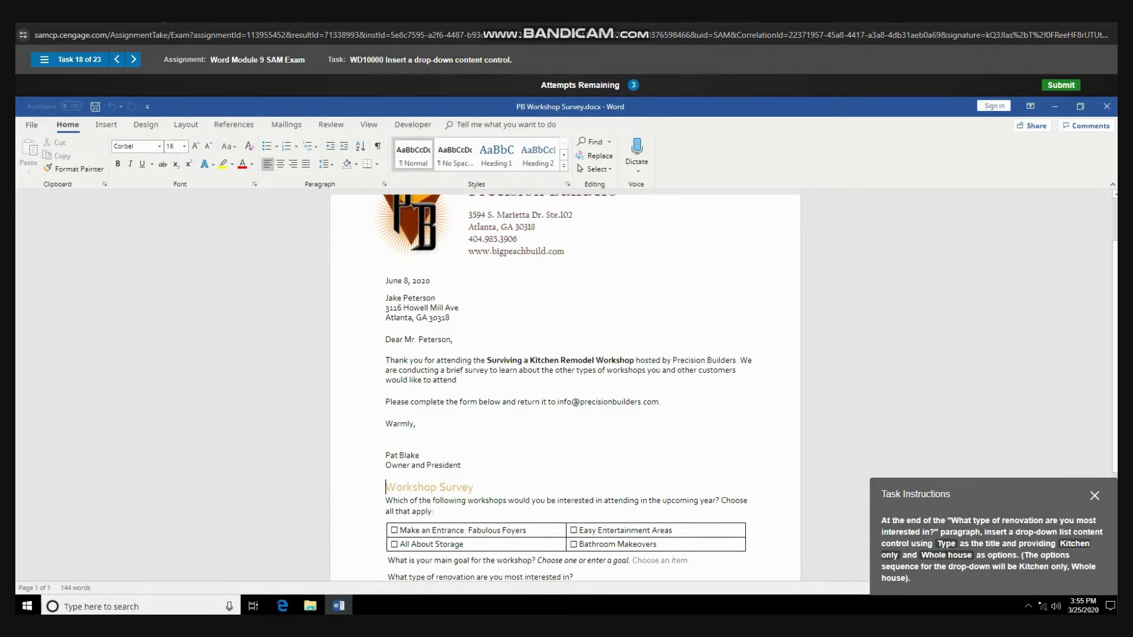
# - Insert a drop-down list control at the document's end and title it 'Type'
pyautogui.hotkey('ctrl', 'End')
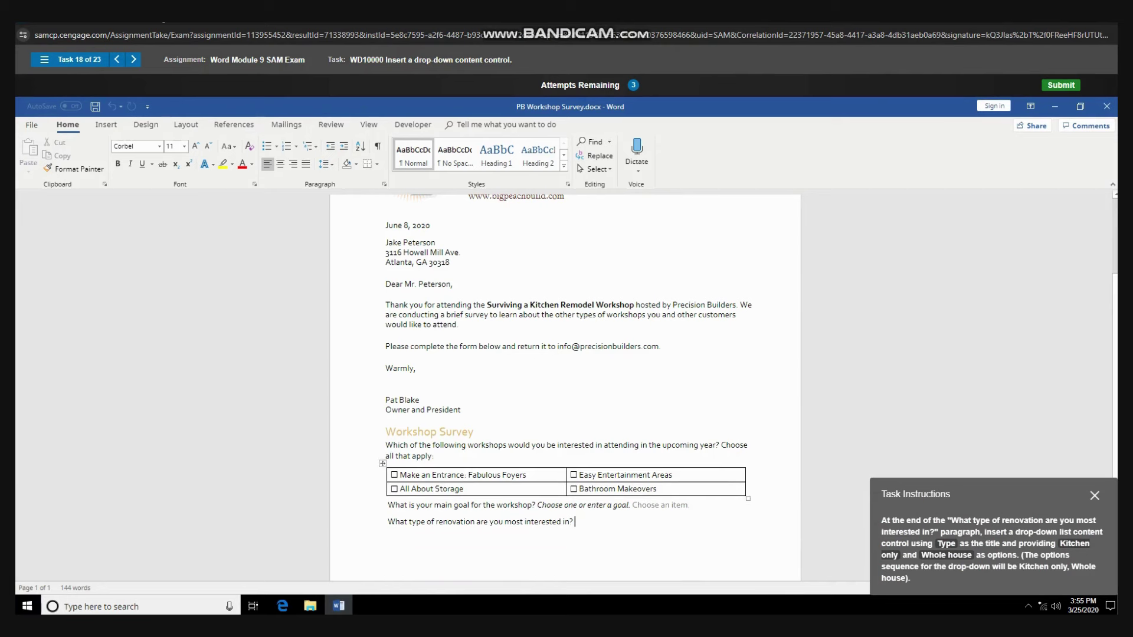
pyautogui.click(413, 124)
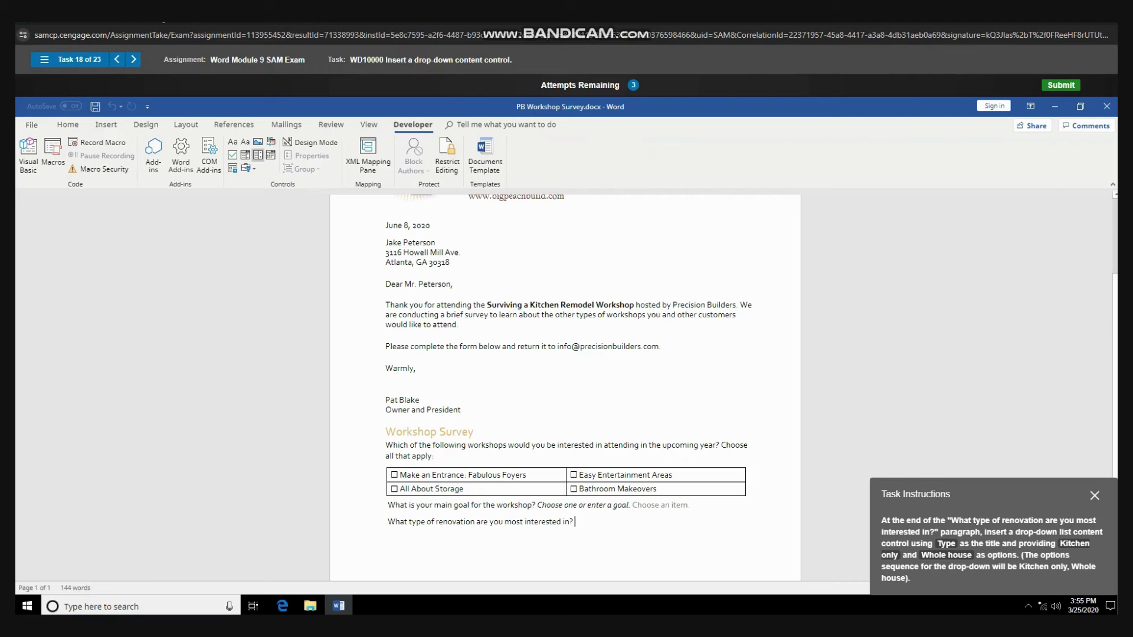
pyautogui.click(257, 154)
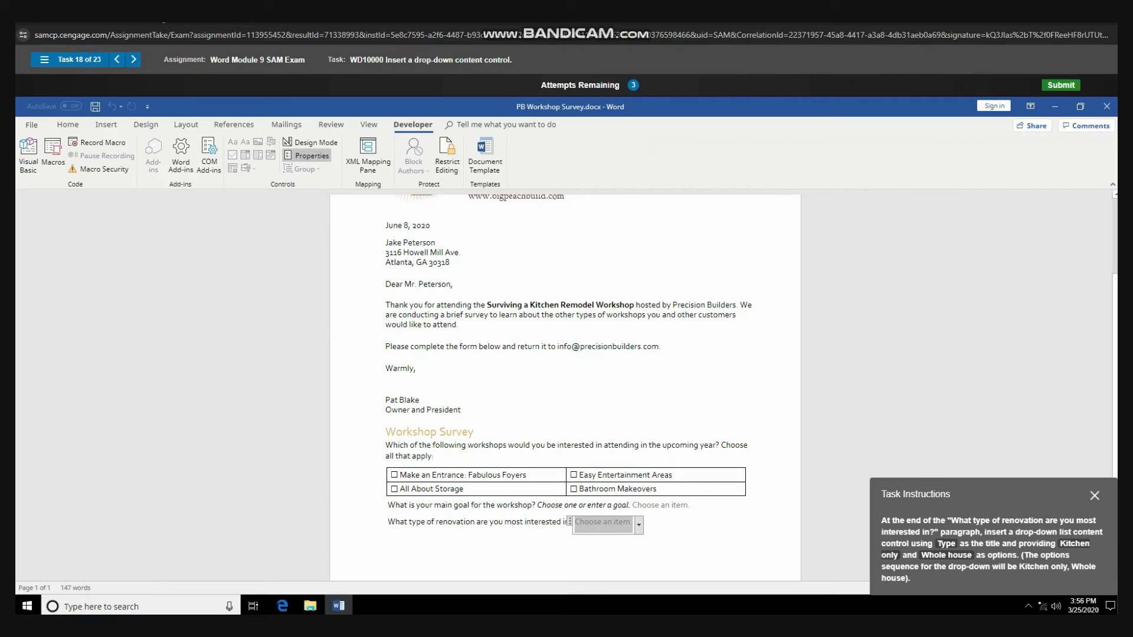
pyautogui.click(306, 155)
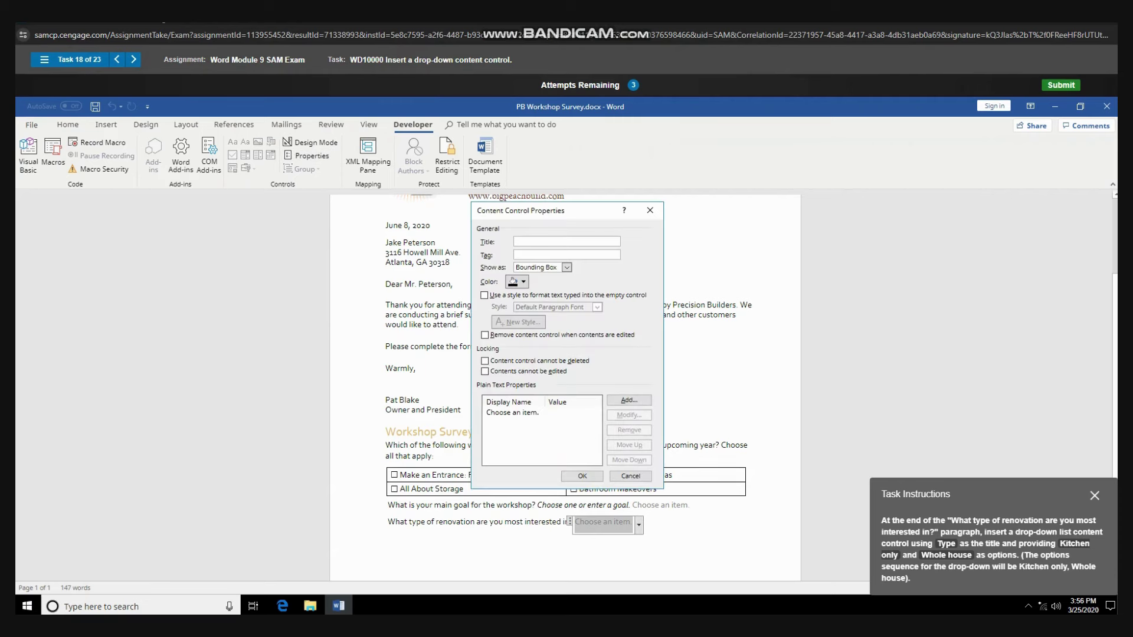
pyautogui.write('Type')
# - Add the choices 'Kitchen only' and 'Whole house' to the Type drop-down and confirm
pyautogui.click(629, 400)
pyautogui.write('K')
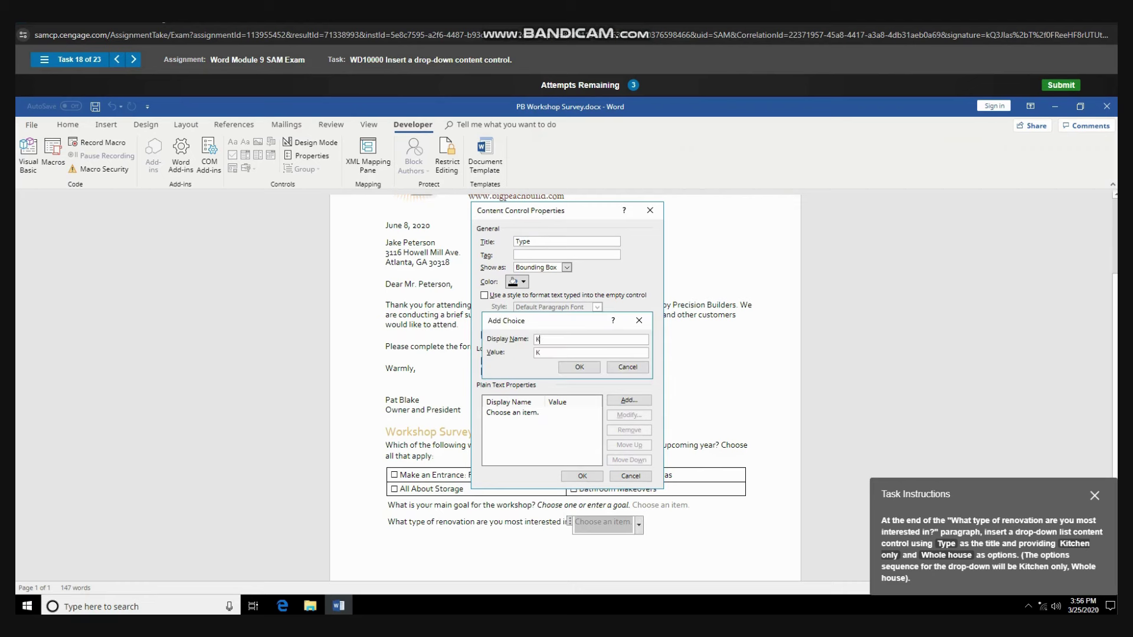
pyautogui.write('itchen Onl')
pyautogui.write('y')
pyautogui.press('BackSpace')
pyautogui.press('BackSpace')
pyautogui.press('BackSpace')
pyautogui.write('only')
pyautogui.click(579, 367)
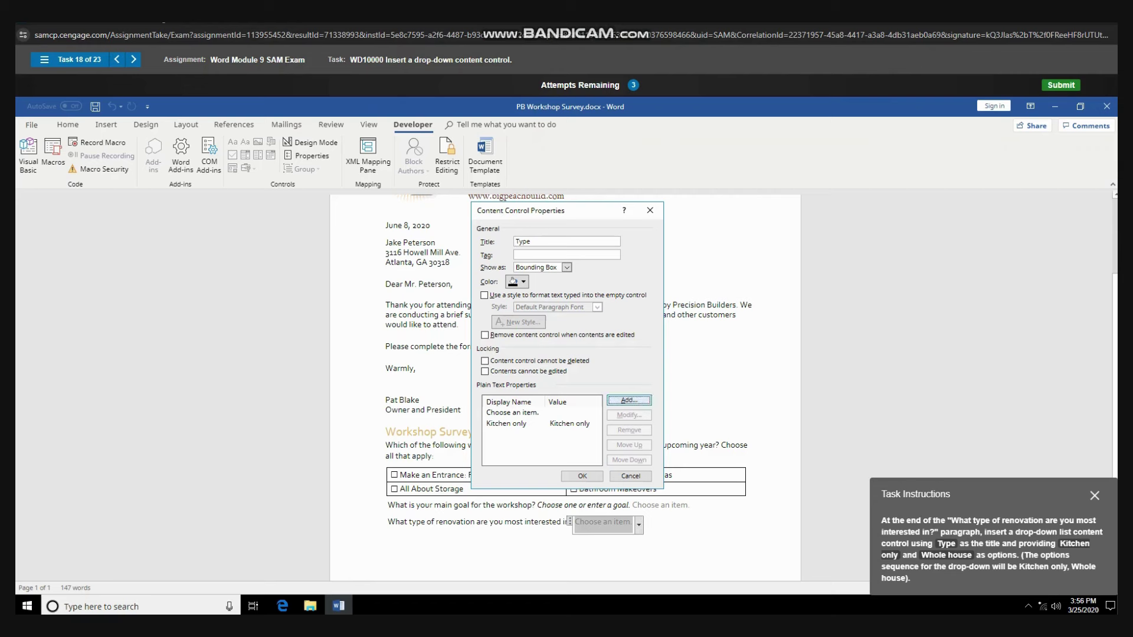
pyautogui.press('Return')
pyautogui.write('Wh')
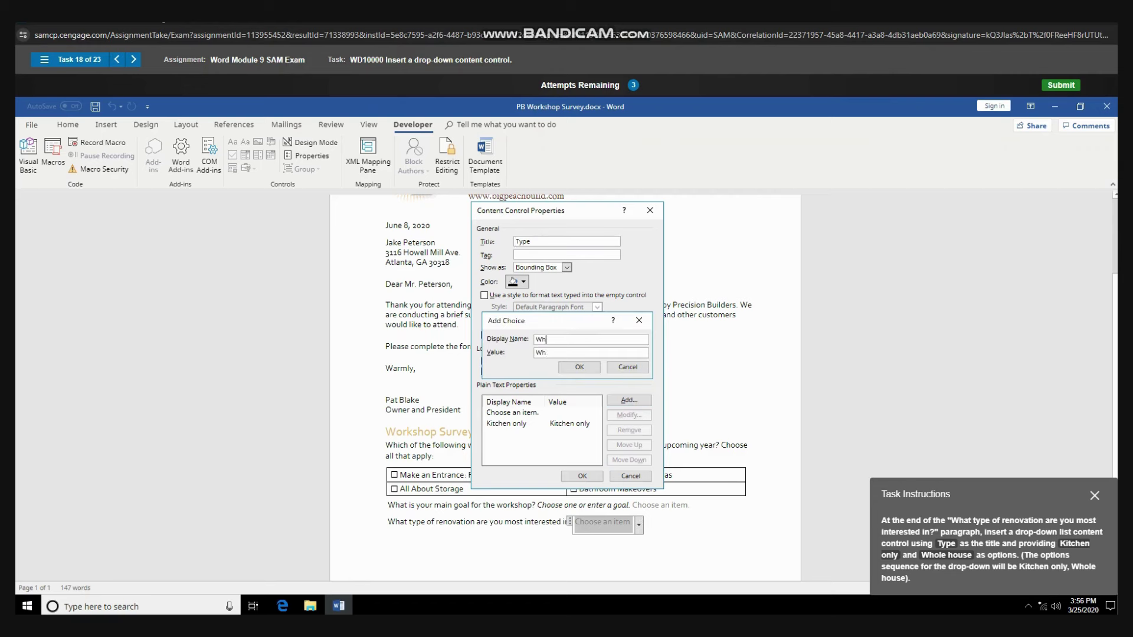
pyautogui.write('ole house')
pyautogui.click(580, 367)
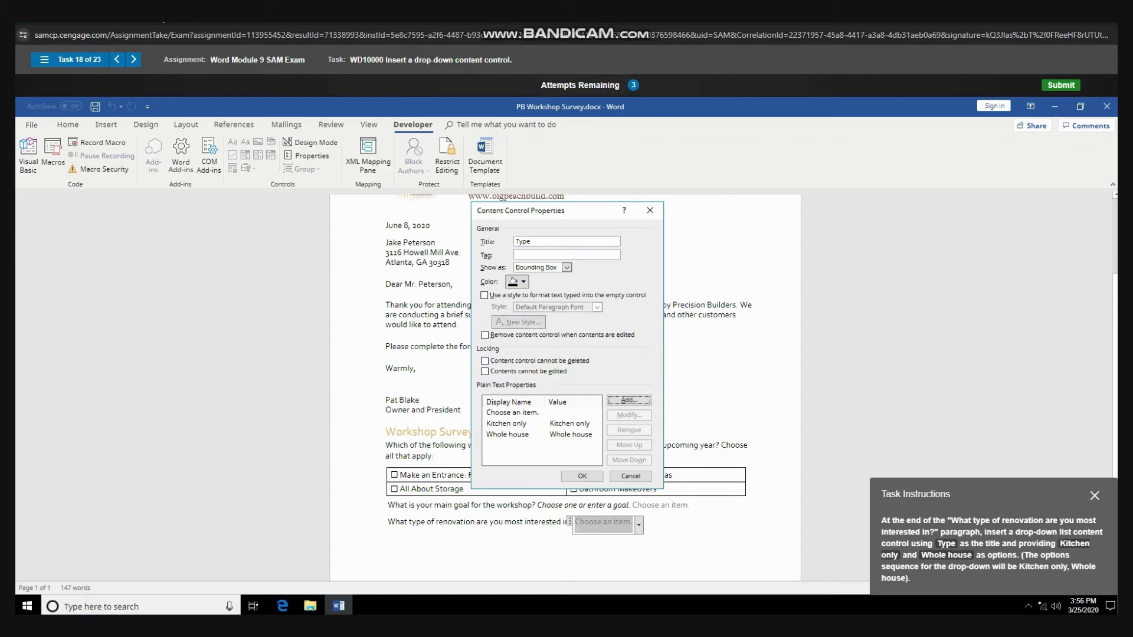
pyautogui.click(582, 475)
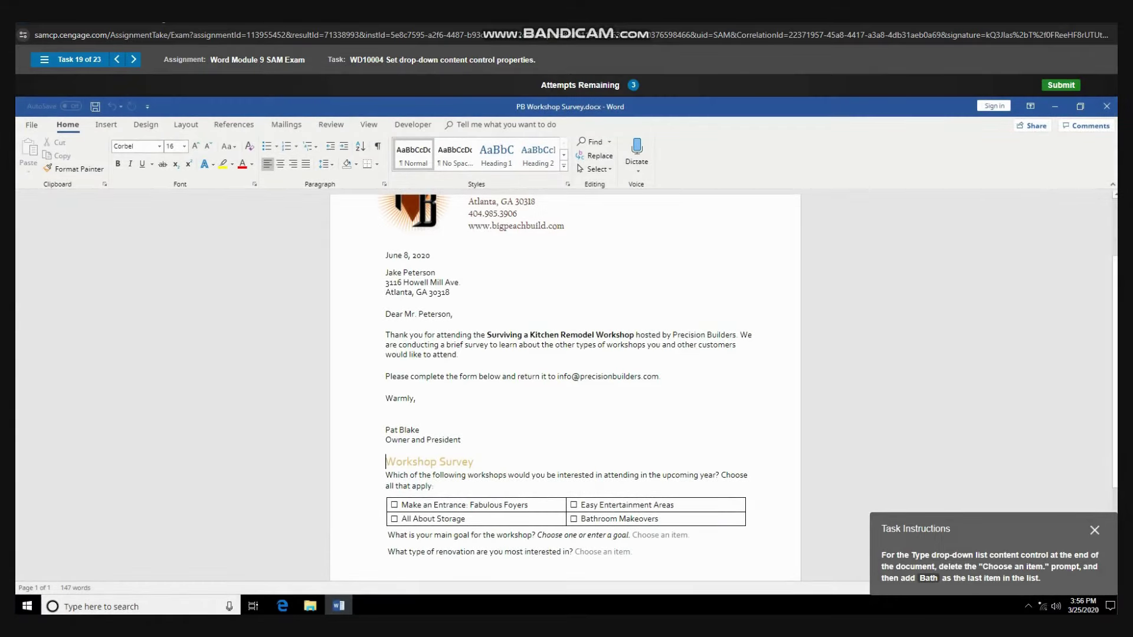
# - Remove the 'Choose an item.' entry from the Type drop-down's choices
pyautogui.click(602, 552)
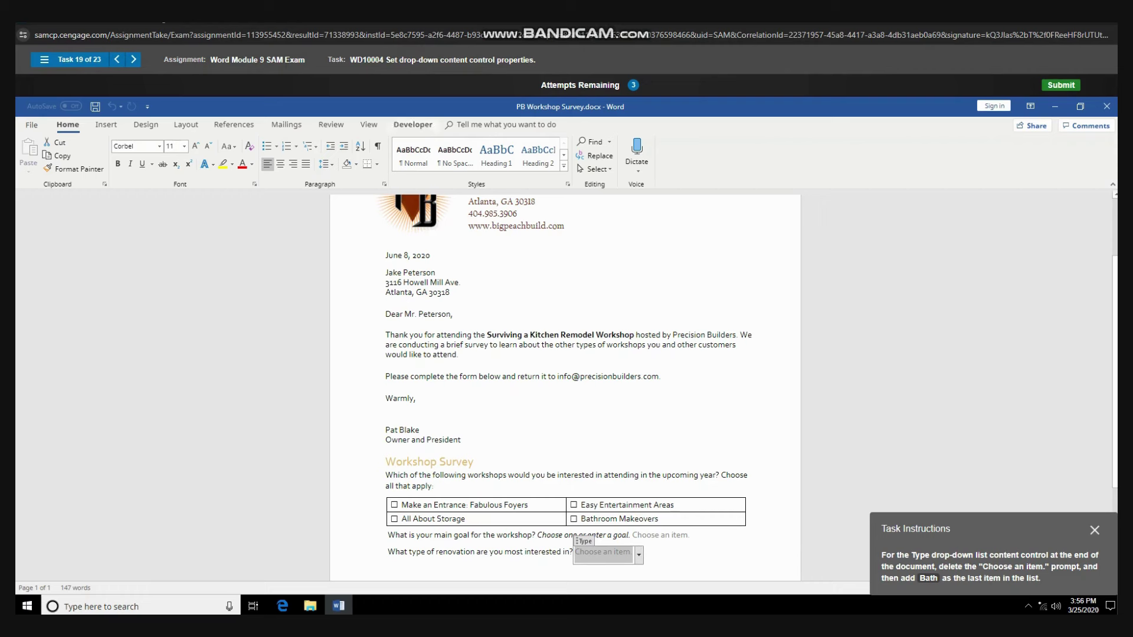
pyautogui.click(413, 124)
pyautogui.click(307, 156)
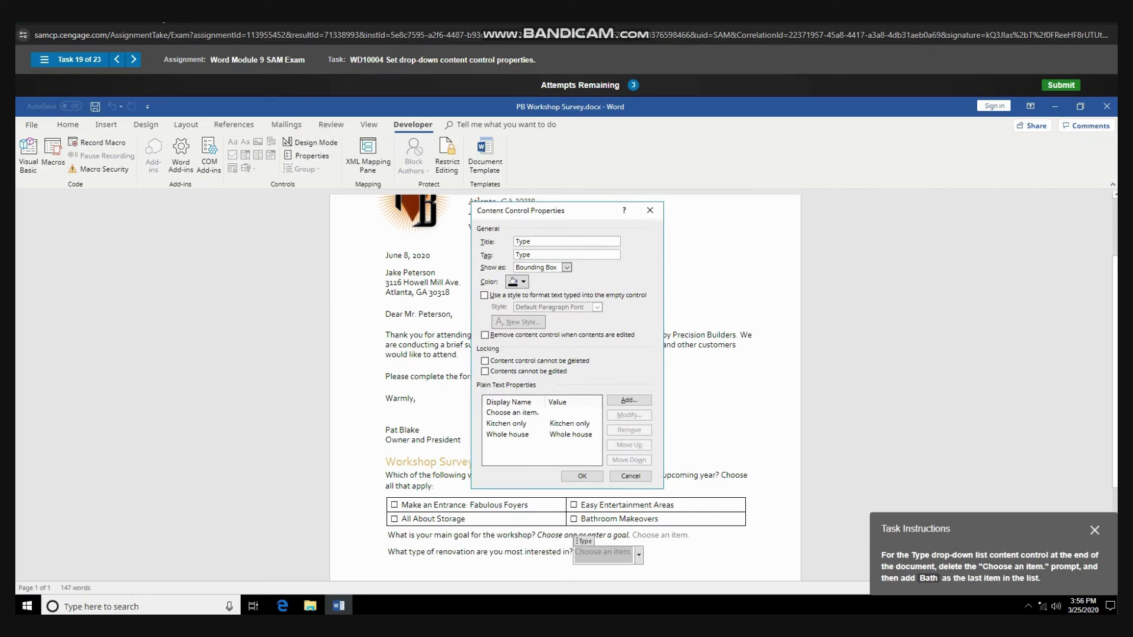
pyautogui.click(512, 413)
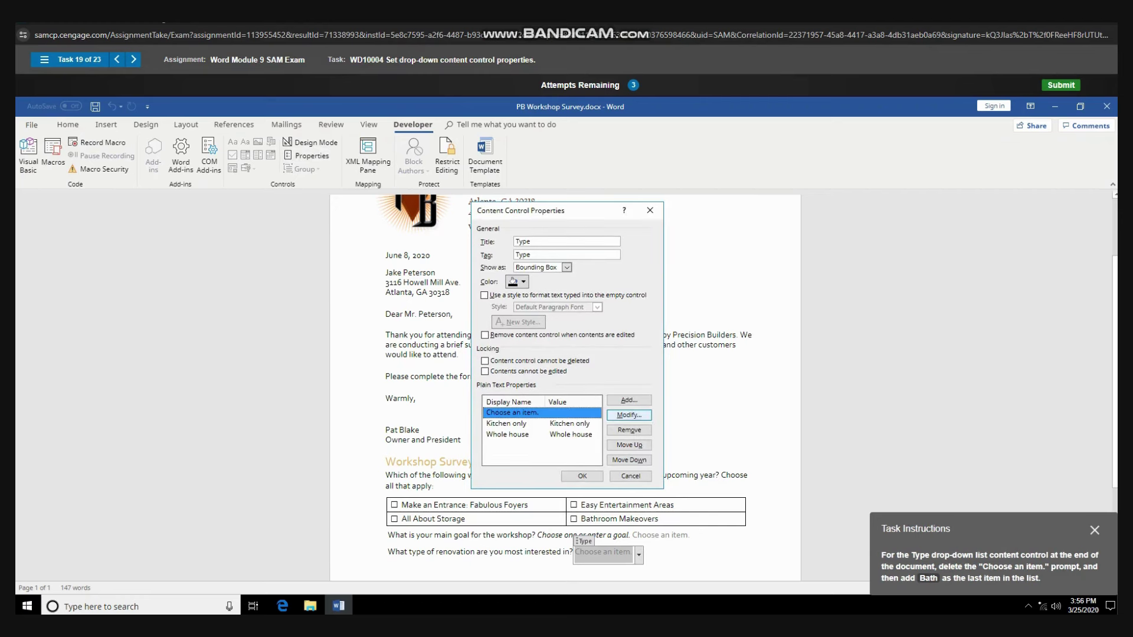
pyautogui.click(629, 430)
# - Add 'Bath' as the last drop-down choice and apply the properties
pyautogui.click(629, 400)
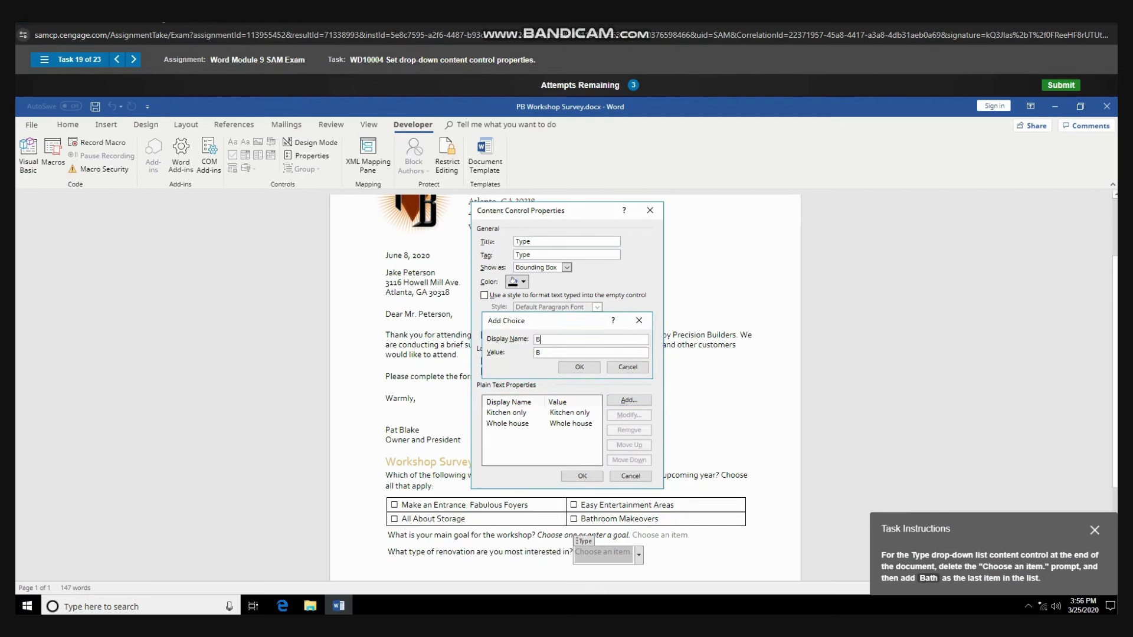
pyautogui.write('Bath')
pyautogui.press('Return')
pyautogui.click(581, 476)
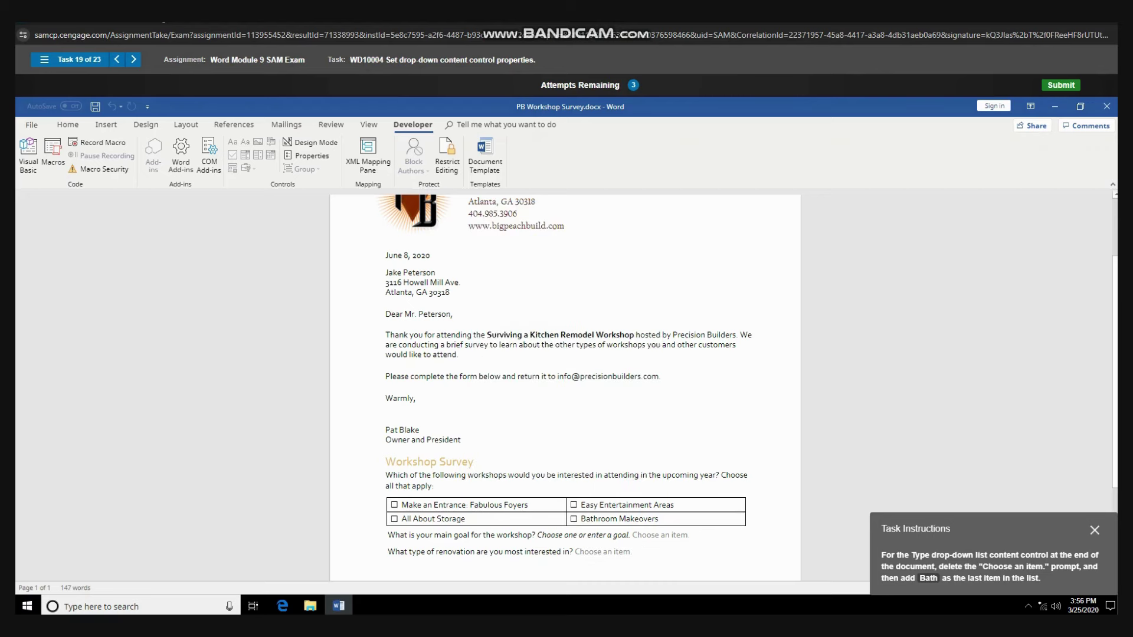
pyautogui.click(1060, 85)
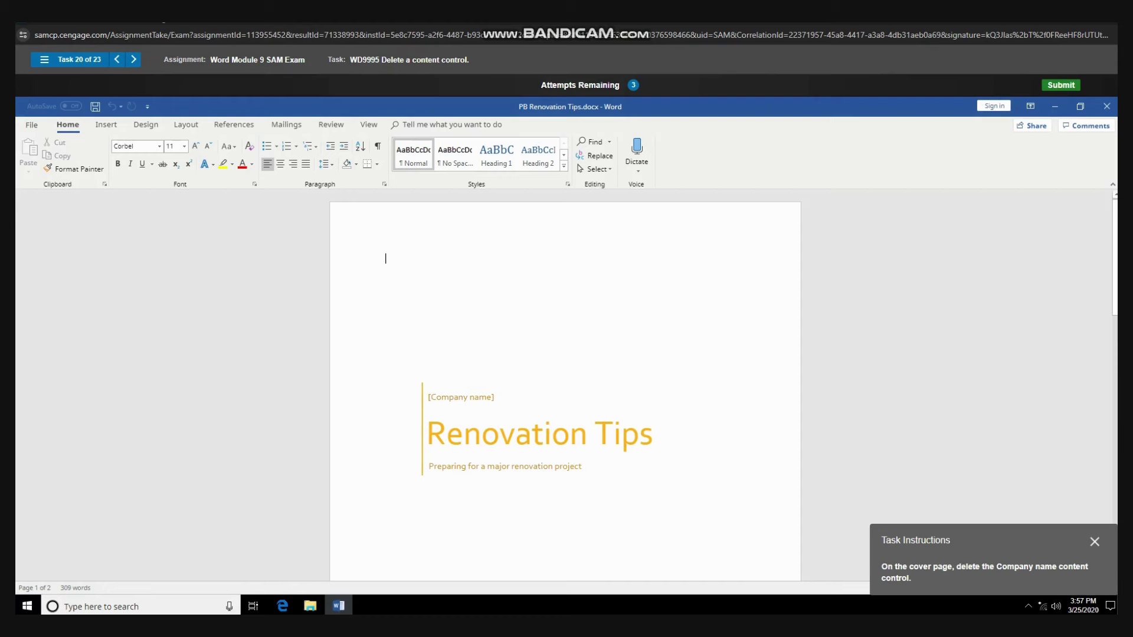
# - Select the [Company name] content control on the cover page and delete it
pyautogui.click(460, 397)
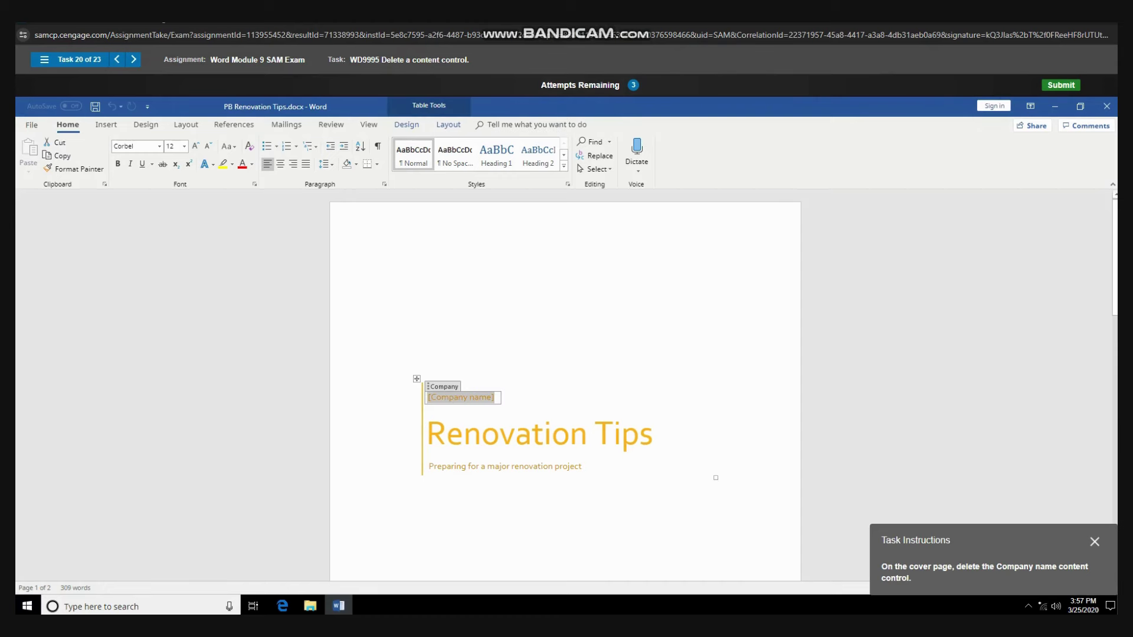
pyautogui.press('Delete')
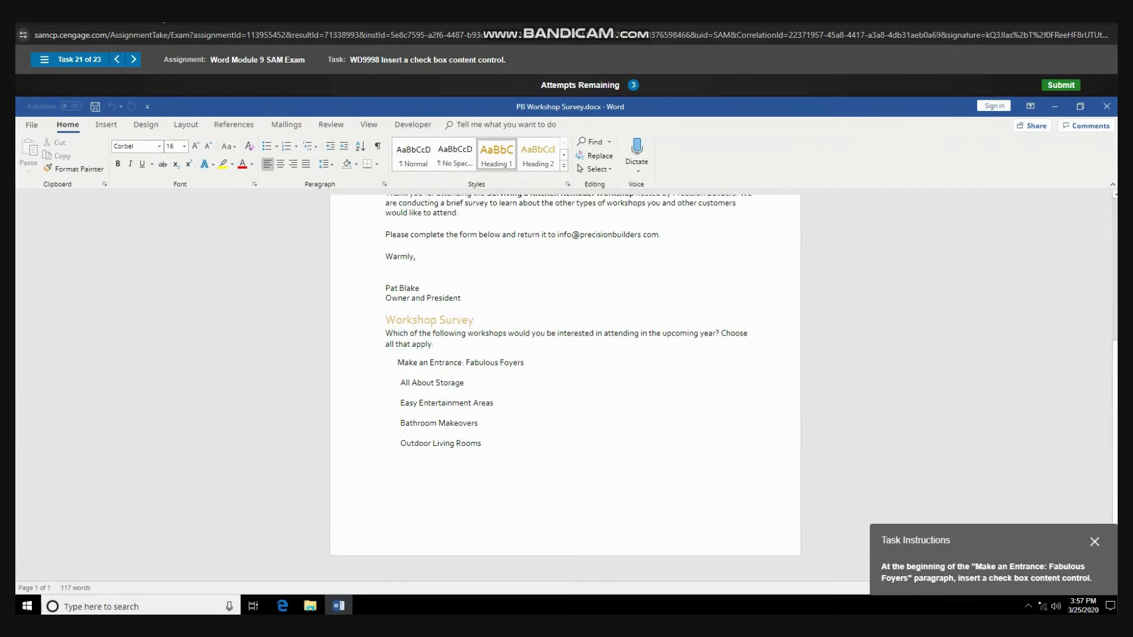
# - Insert a Check Box Content Control before 'Make an Entrance: Fabulous Foyers'
pyautogui.click(383, 363)
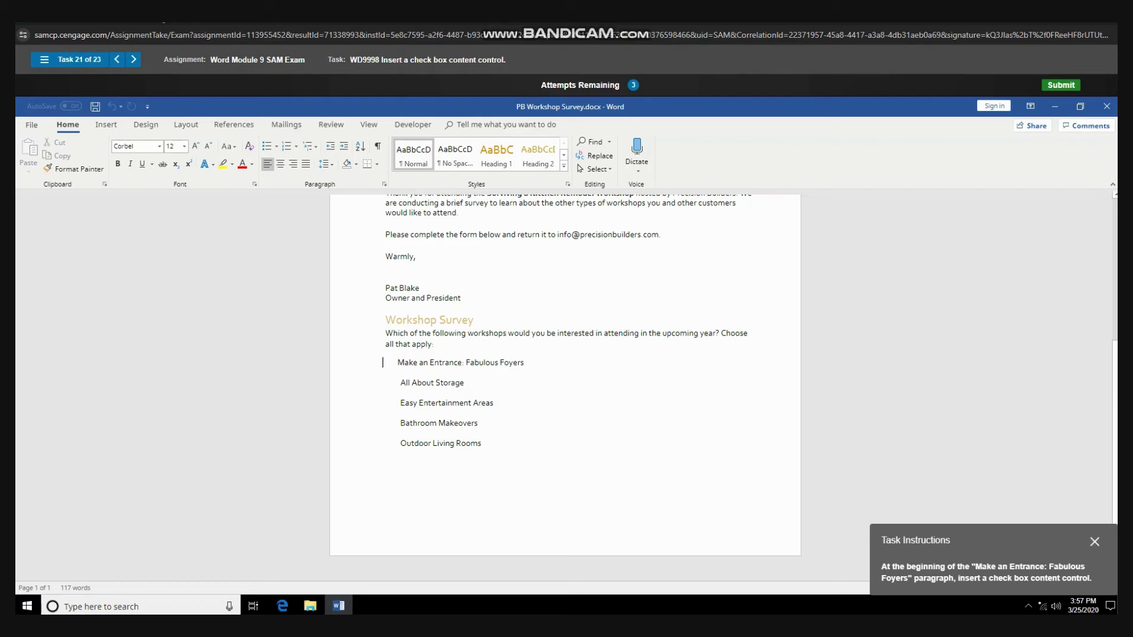
pyautogui.click(413, 125)
pyautogui.click(232, 155)
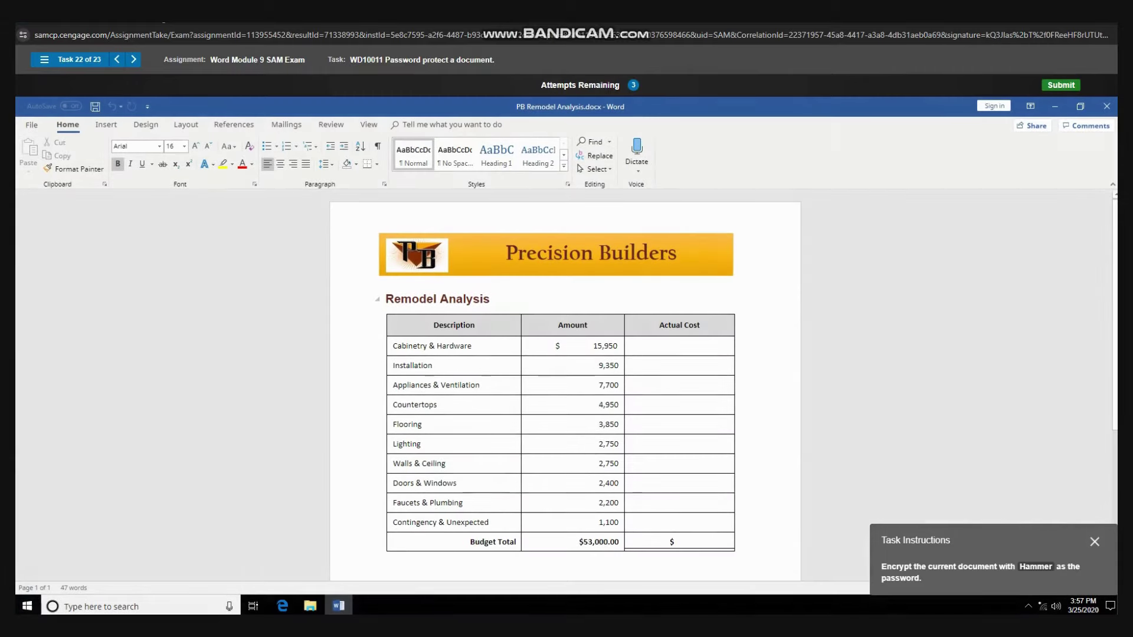
# - Start encrypting the document via Protect Document > Encrypt with Password, entering the required password
pyautogui.click(31, 125)
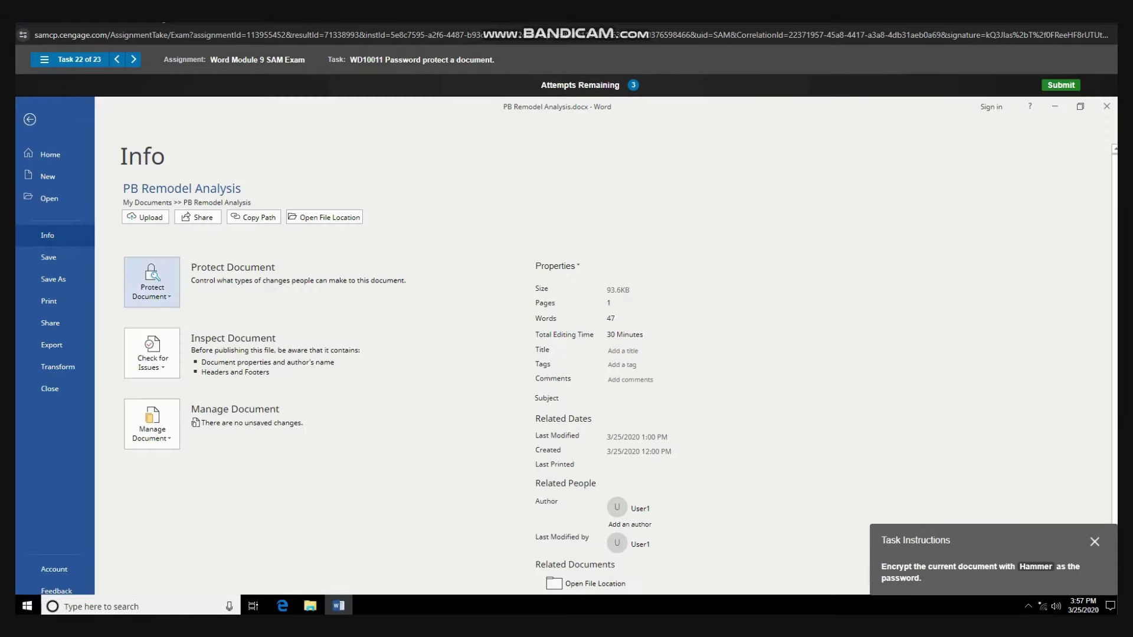
pyautogui.click(152, 282)
pyautogui.click(195, 354)
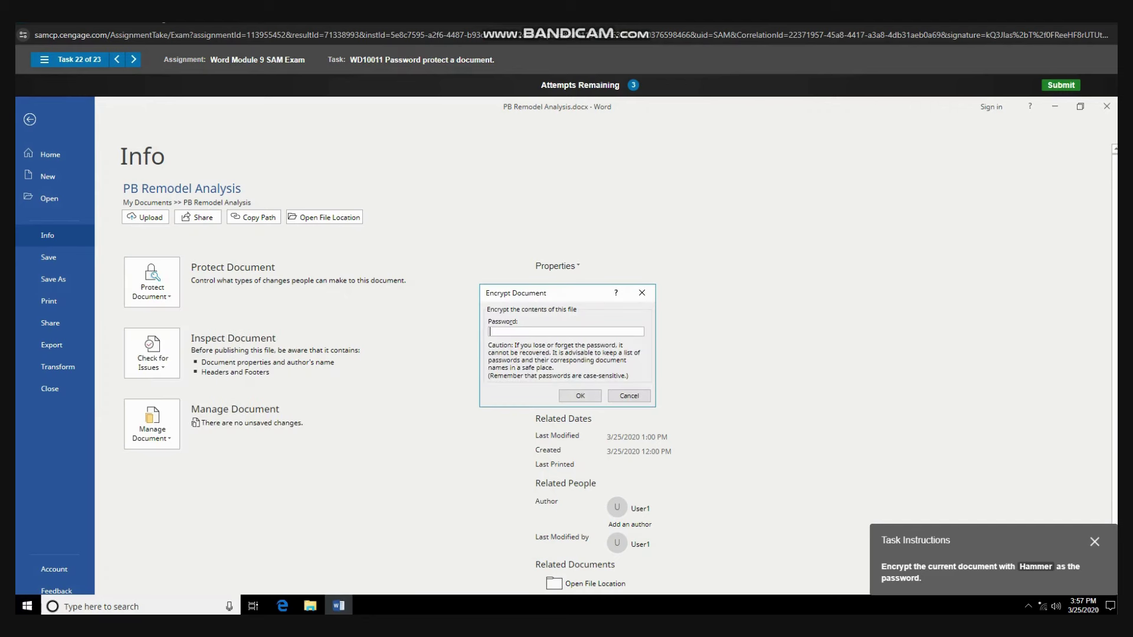
pyautogui.press('Return')
pyautogui.press('Return')
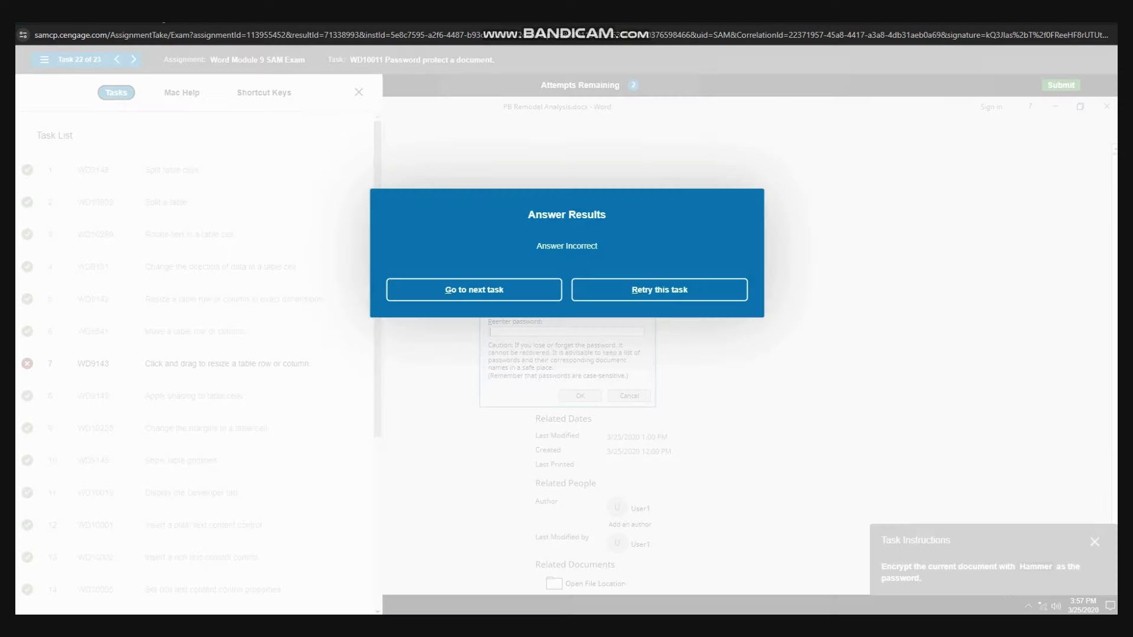
# - Retry the encryption, entering and re-entering the required password
pyautogui.click(659, 290)
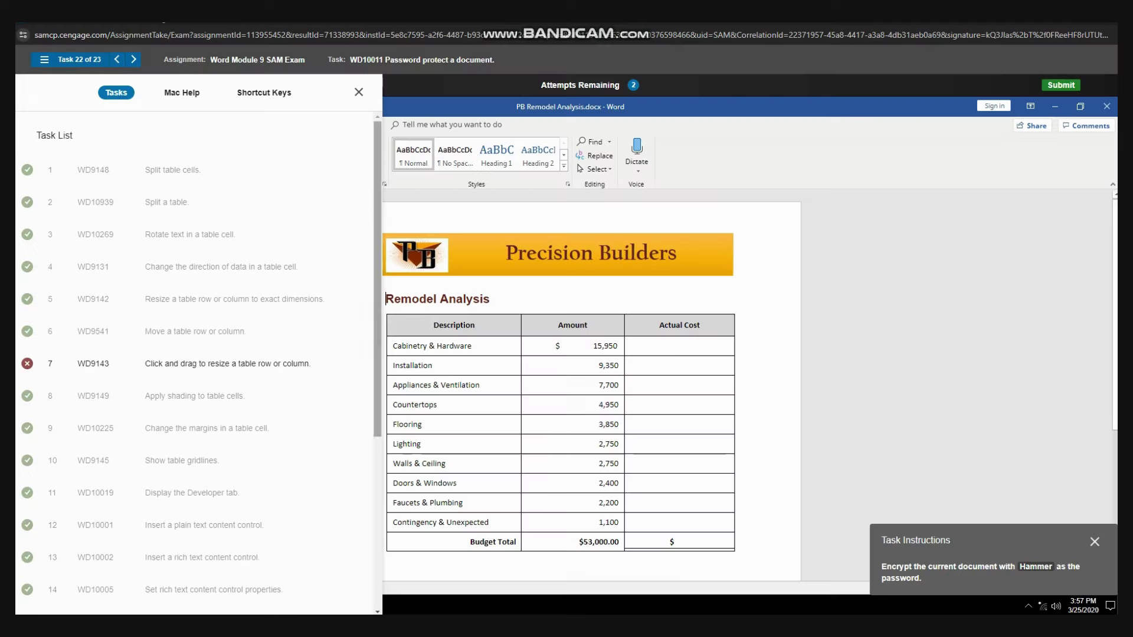
pyautogui.click(358, 92)
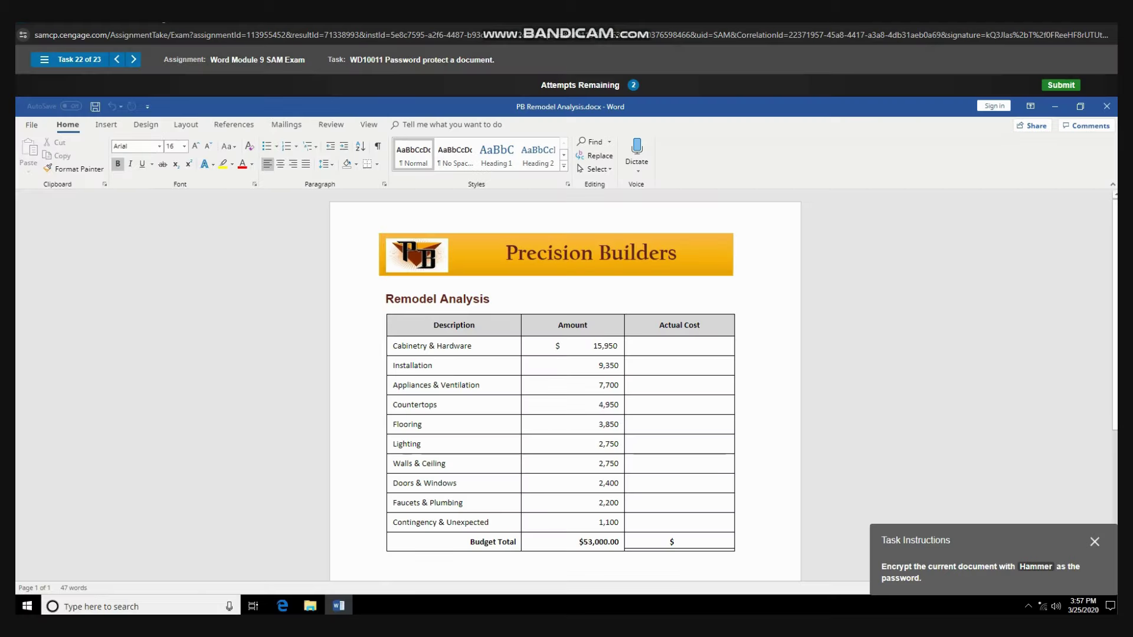
pyautogui.click(27, 125)
pyautogui.click(152, 282)
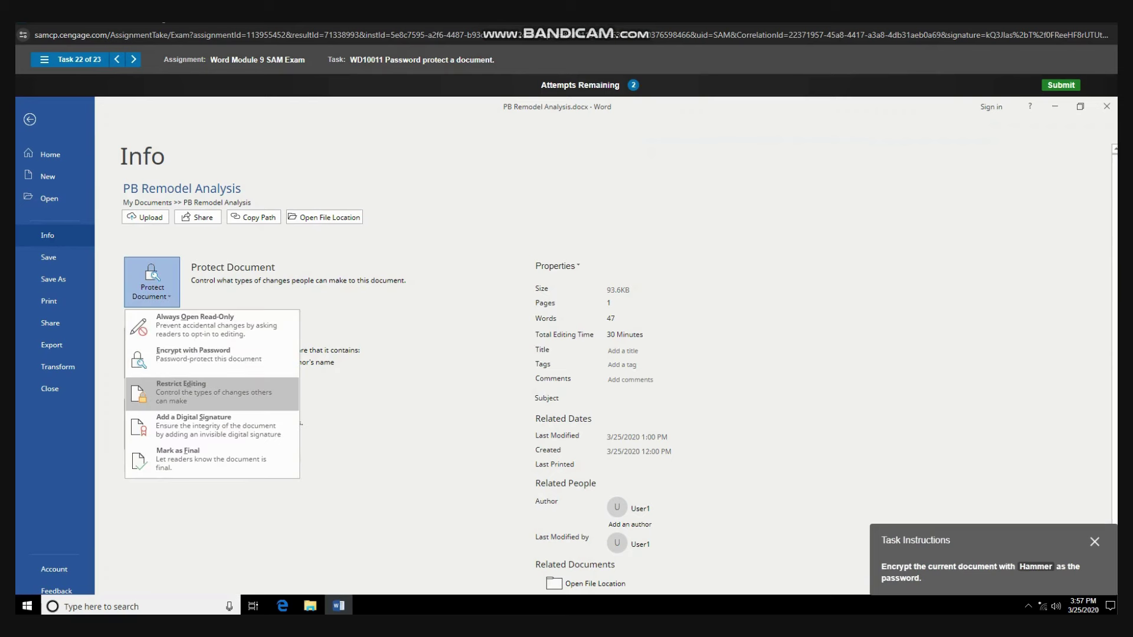
pyautogui.click(195, 355)
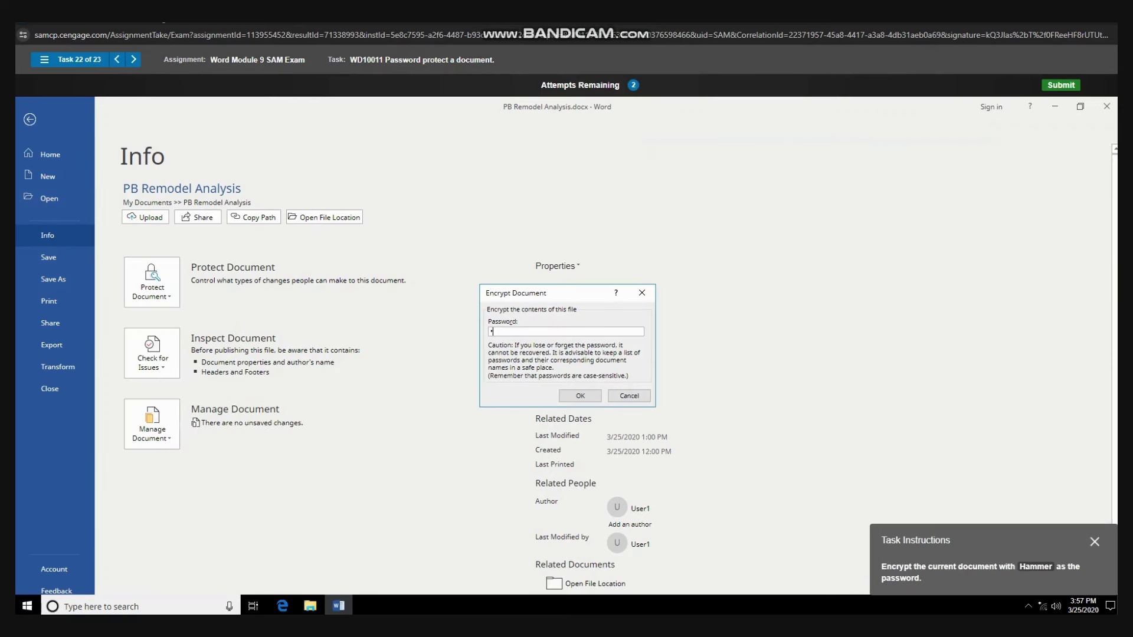
pyautogui.press('Return')
pyautogui.press('Return')
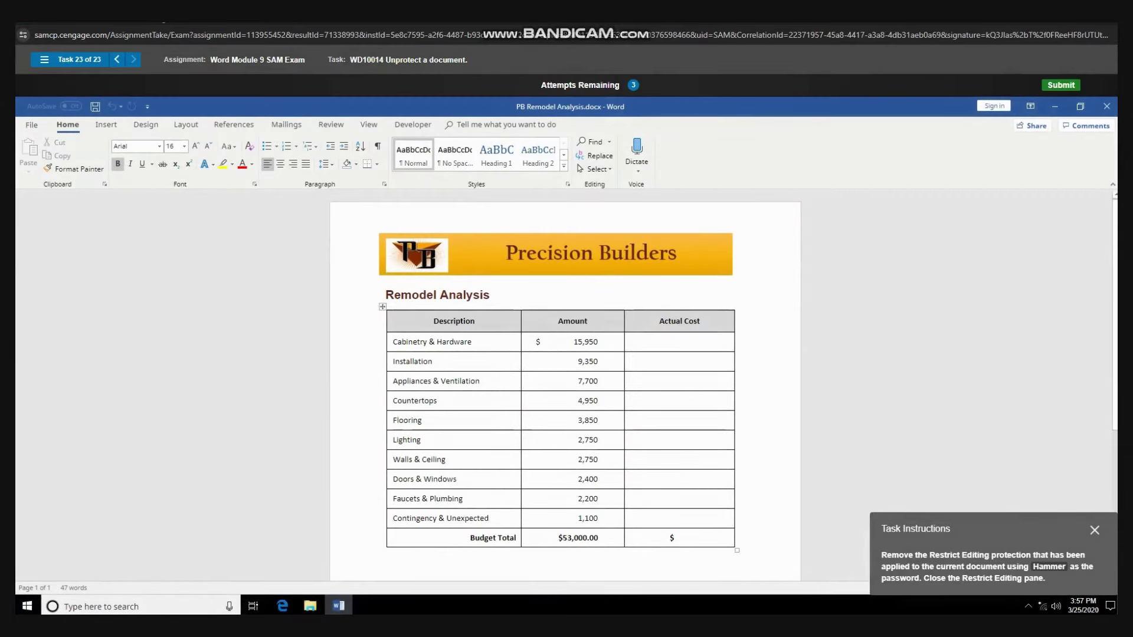
# - Stop Restrict Editing protection on PB Remodel Analysis.docx with the document password and close the pane
pyautogui.click(31, 124)
pyautogui.click(152, 282)
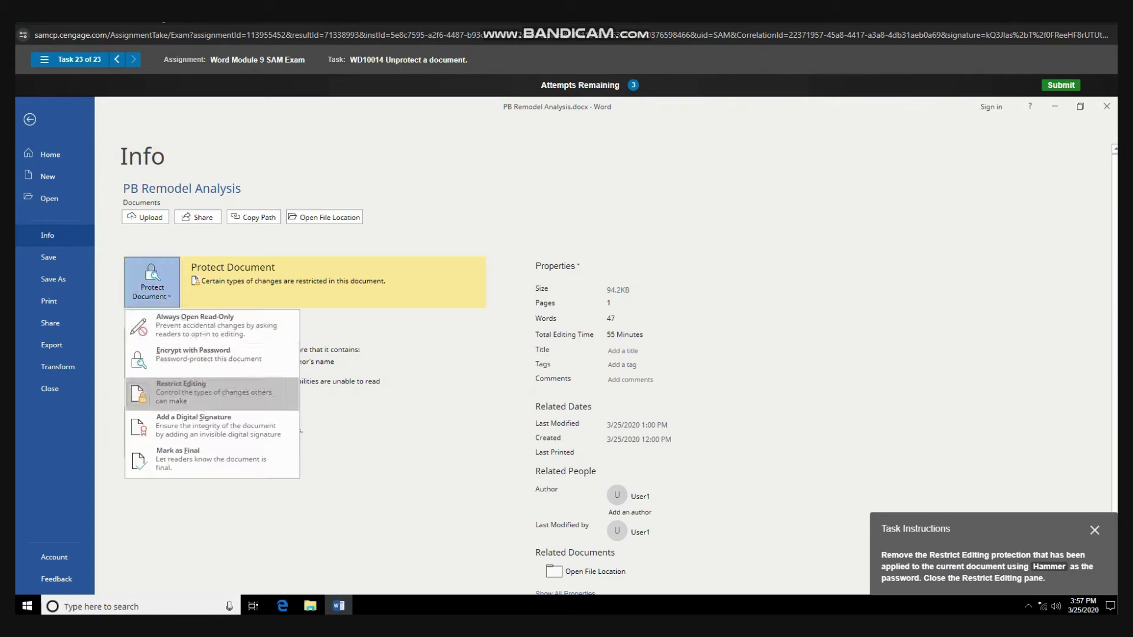
pyautogui.click(180, 392)
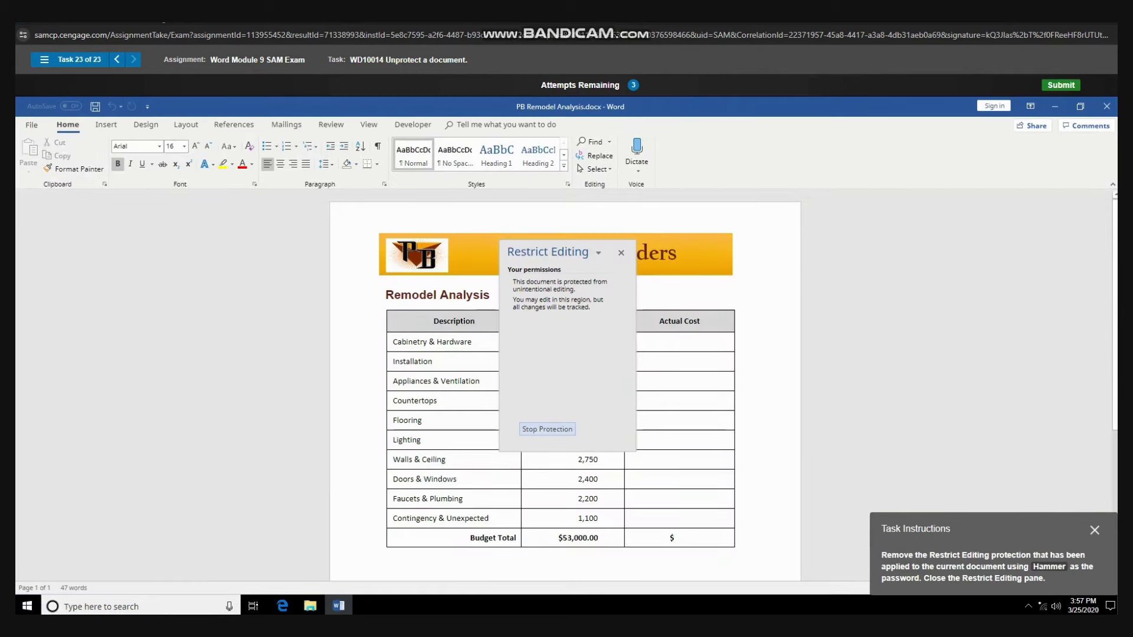
pyautogui.click(547, 429)
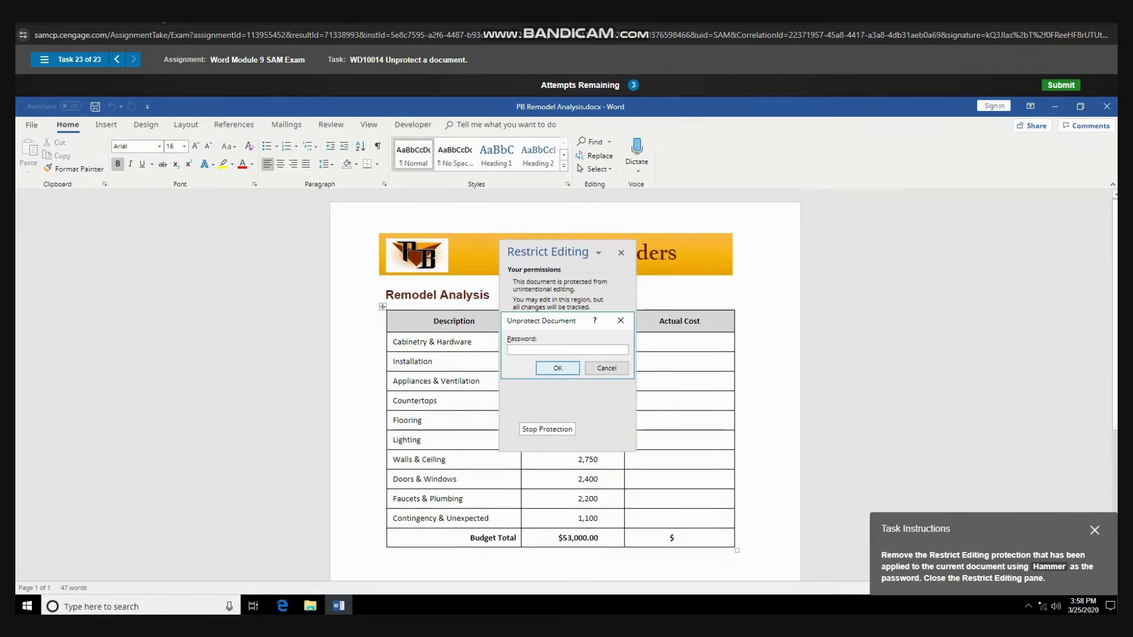
pyautogui.press('Return')
pyautogui.click(621, 253)
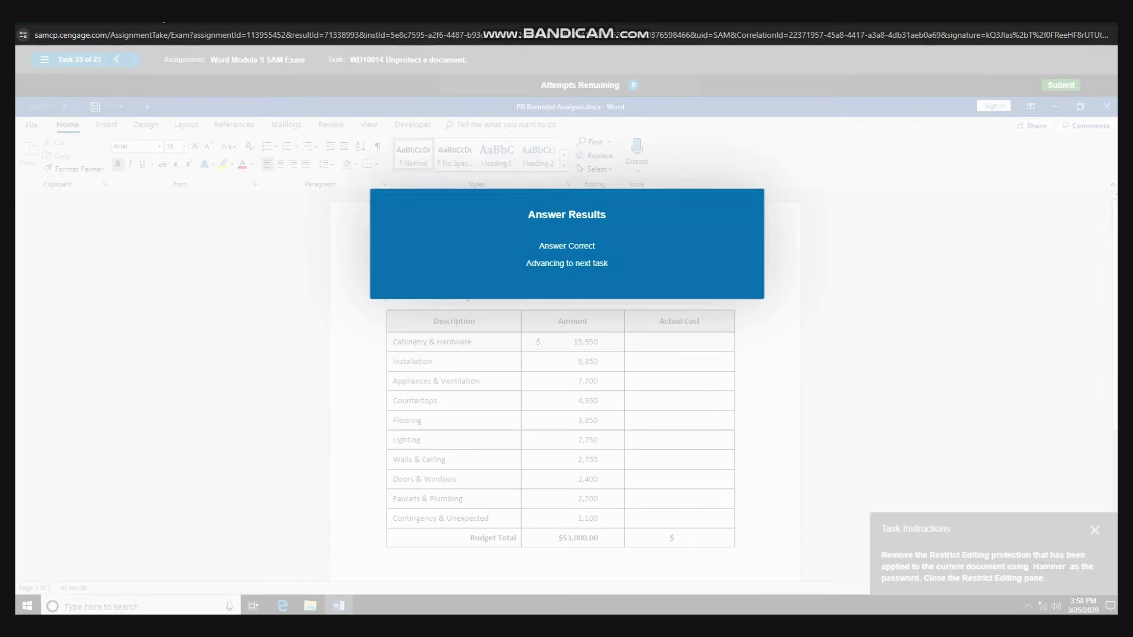